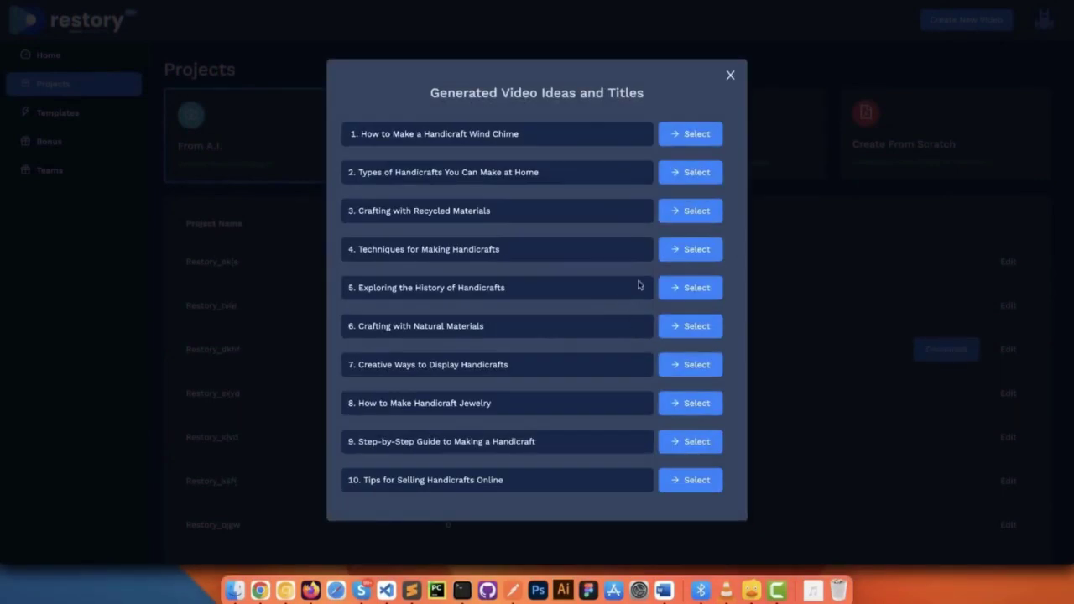
Pick the Crafting with Recycled Materials idea and adjust the caption's text size.
left_click(690, 211)
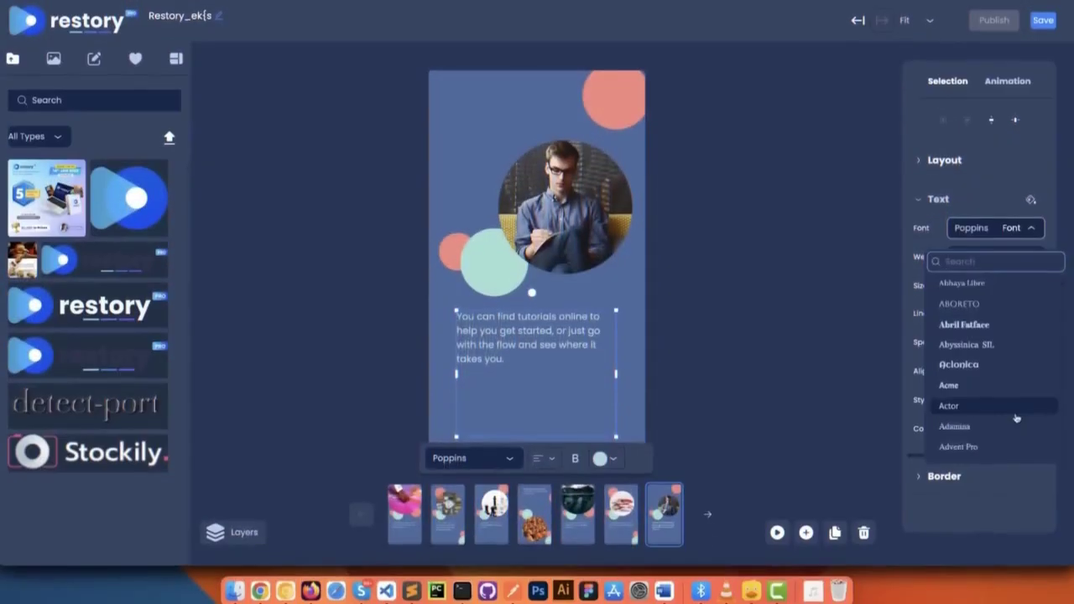
left_click(991, 284)
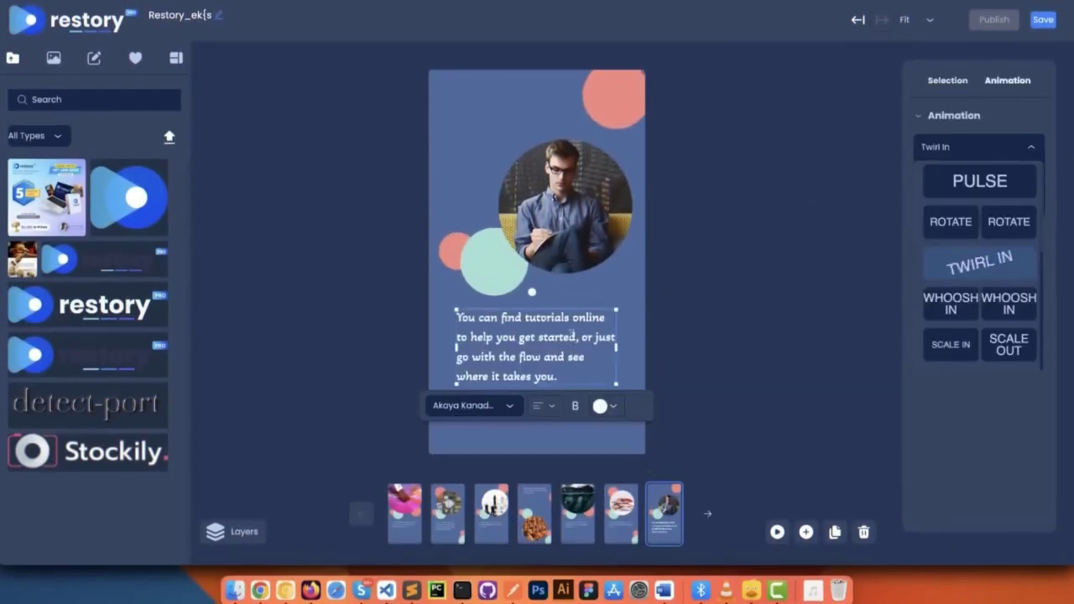
left_click(358, 180)
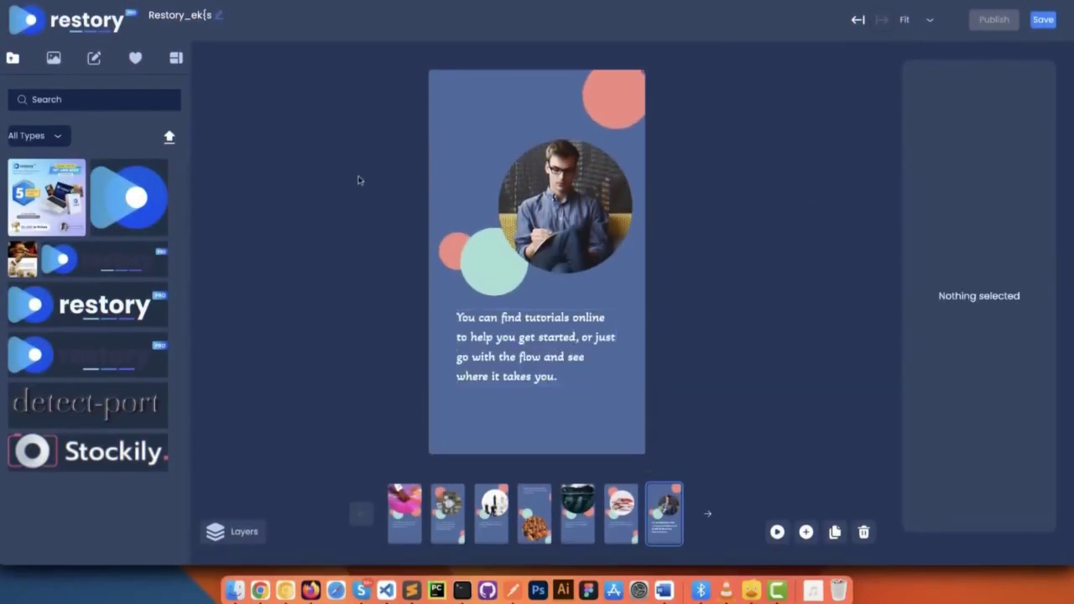
Add a craft stock image to the slide and switch on background music for the render.
left_click(53, 57)
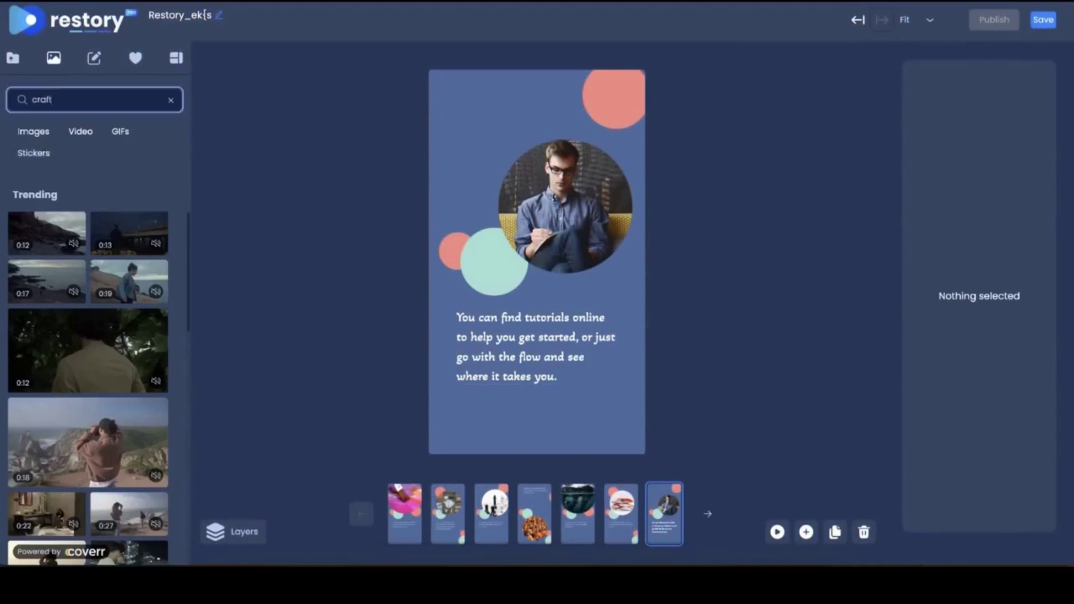
key("Return")
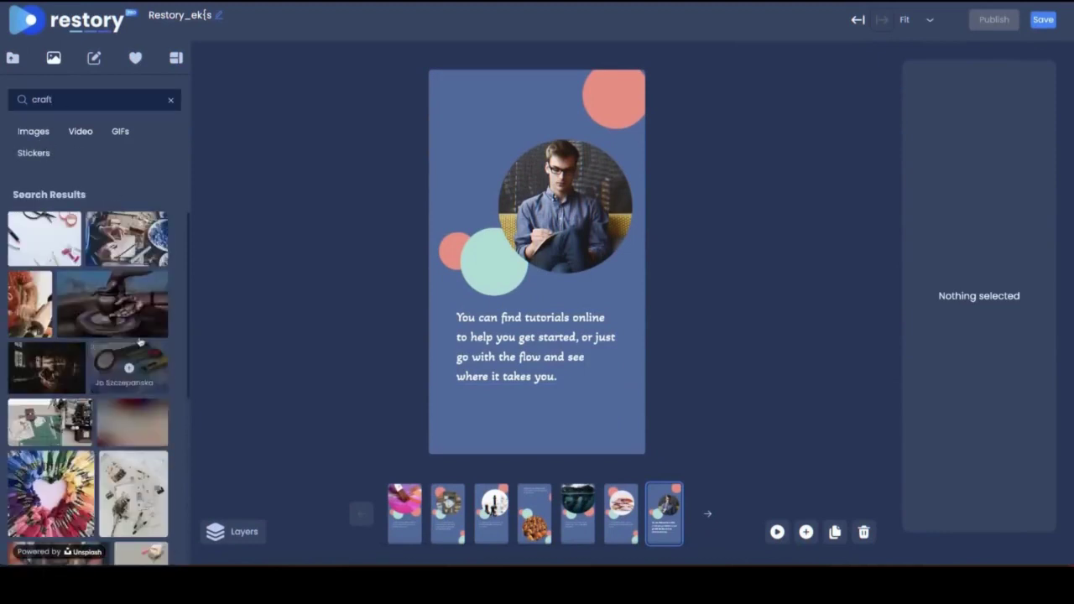
left_click(111, 303)
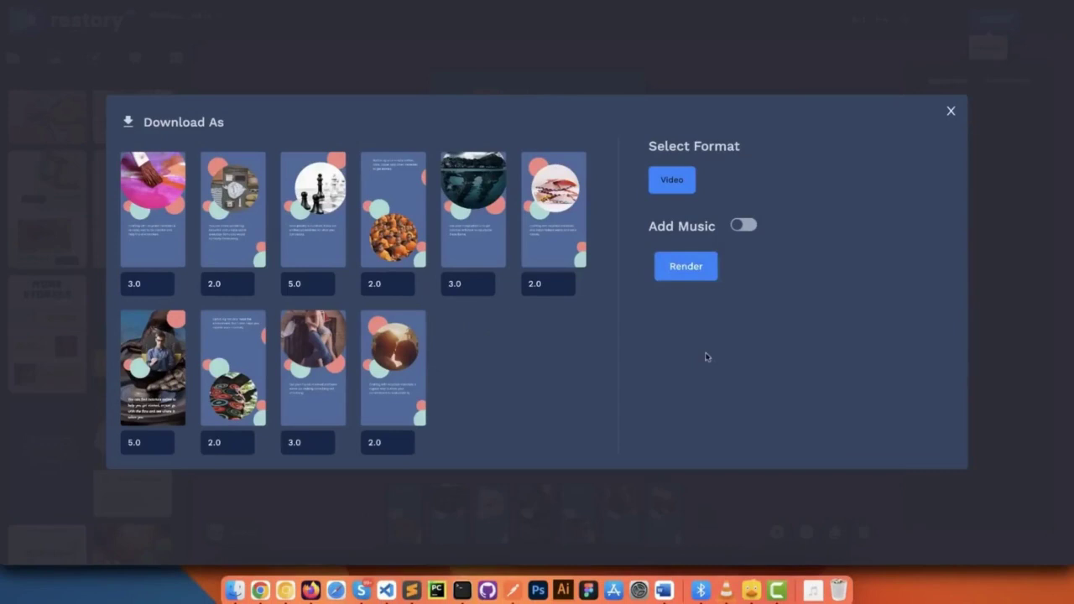
left_click(742, 226)
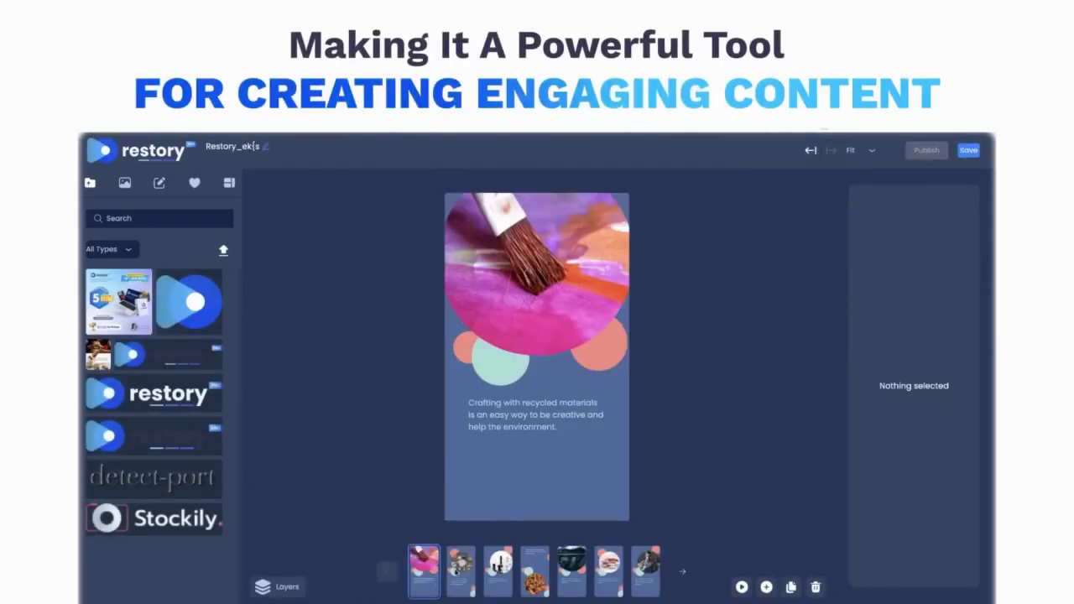
Browse slides 3 through 6 and insert a stock image onto the slide.
left_click(496, 574)
left_click(533, 574)
left_click(571, 574)
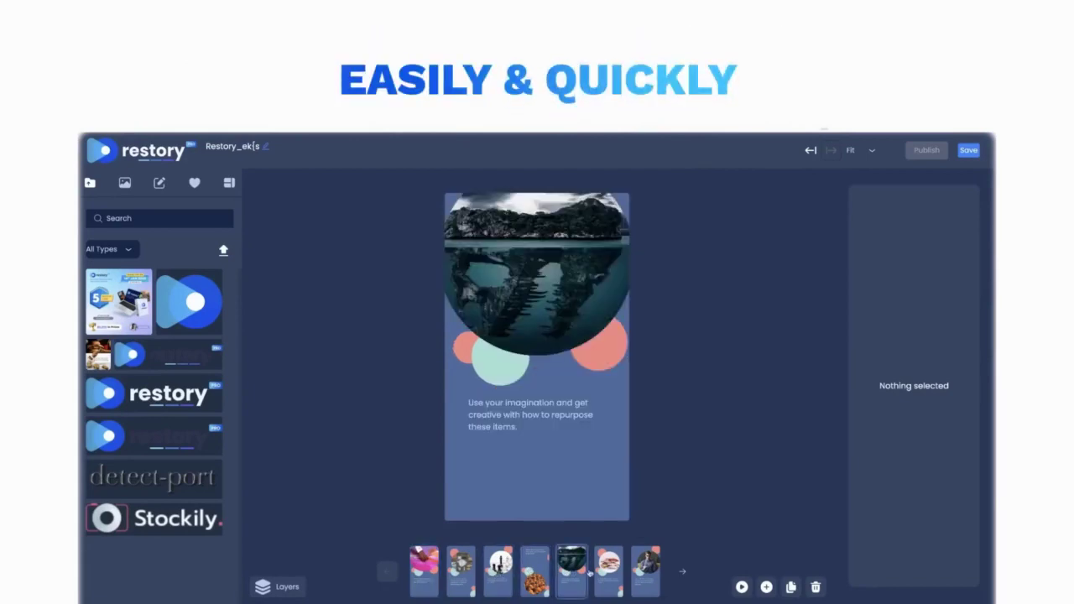
left_click(606, 573)
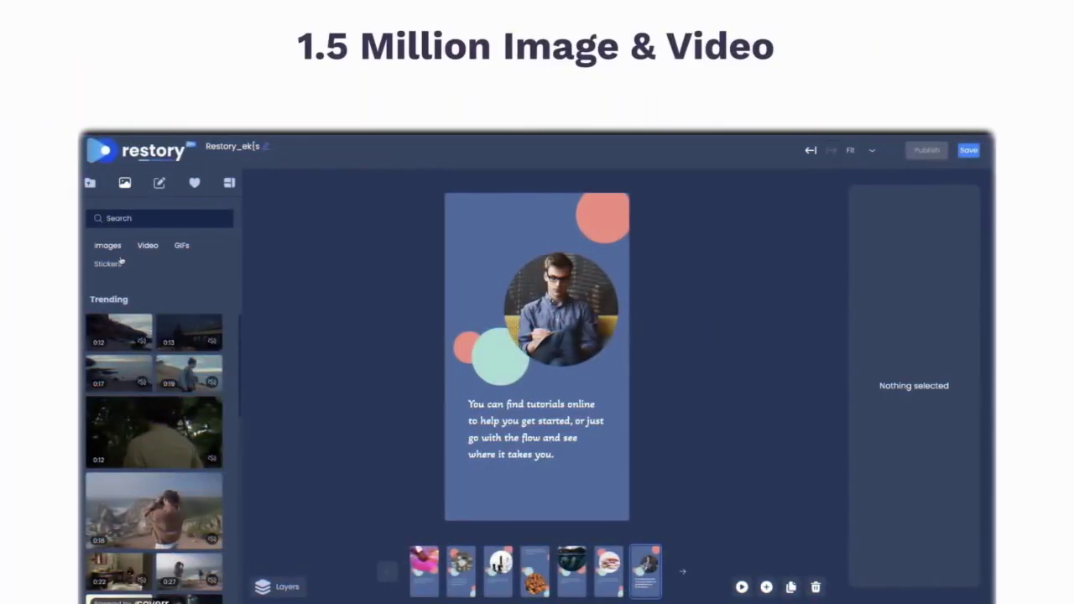
left_click(108, 245)
left_click(176, 393)
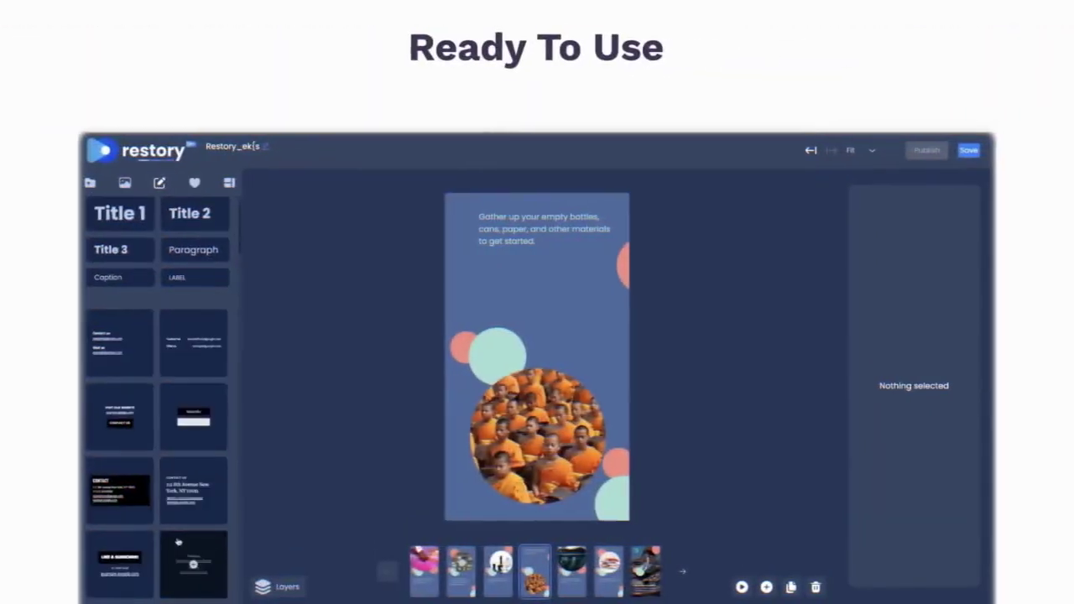
Add the Celebrities Who Love Pizza text preset, retitle it 'CHECK OUR LATEST', and apply Twirl In.
left_click(119, 498)
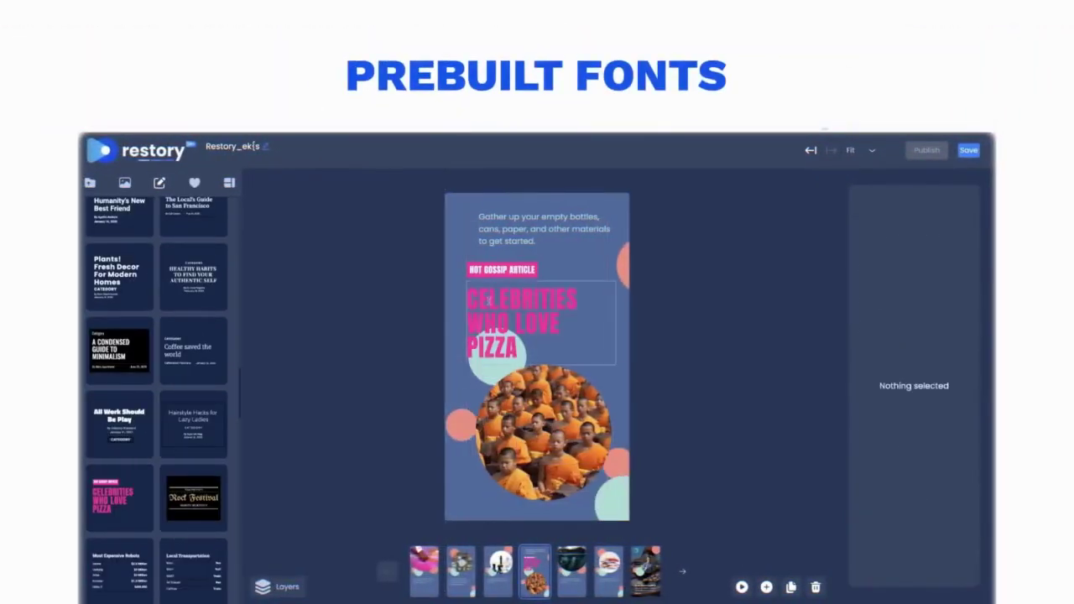
key("Delete")
left_click(501, 270)
type("CHECK OUR LATEST")
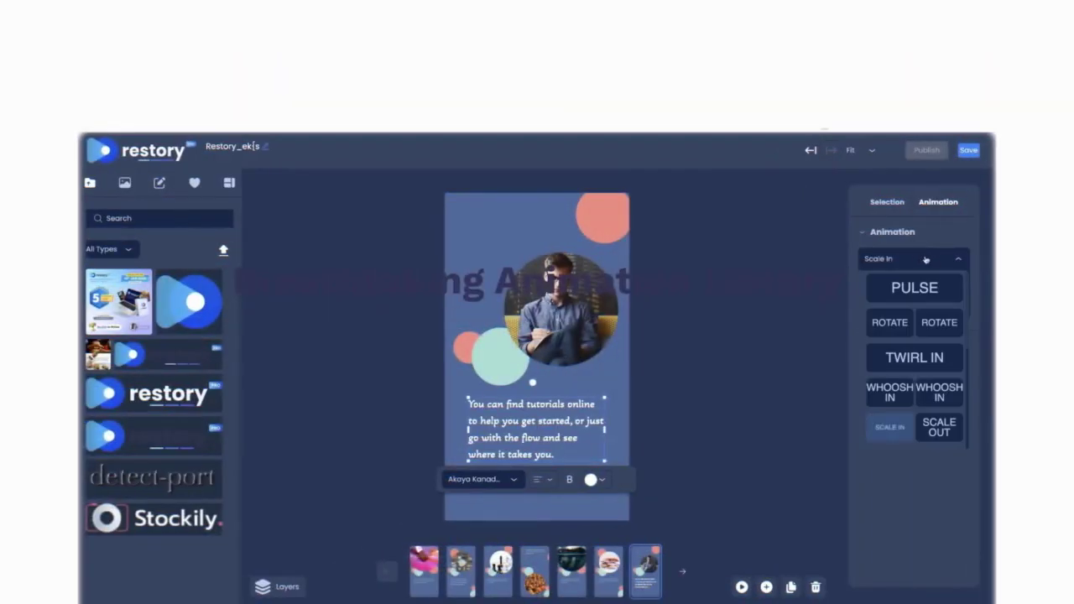
left_click(914, 358)
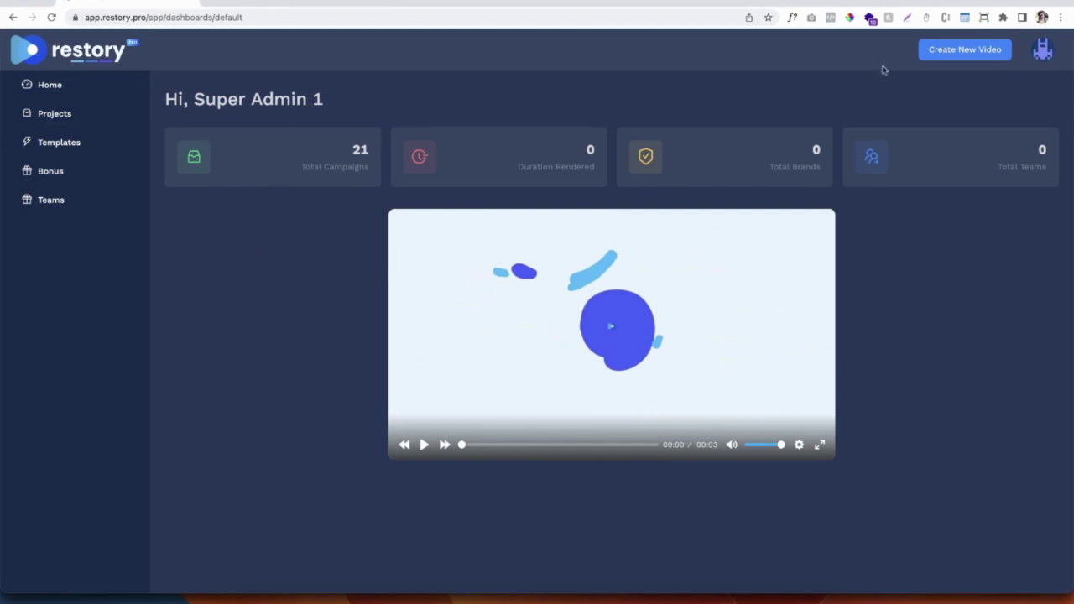
Browse story templates, preview Doers Get More Done, then return to the Projects list.
left_click(59, 114)
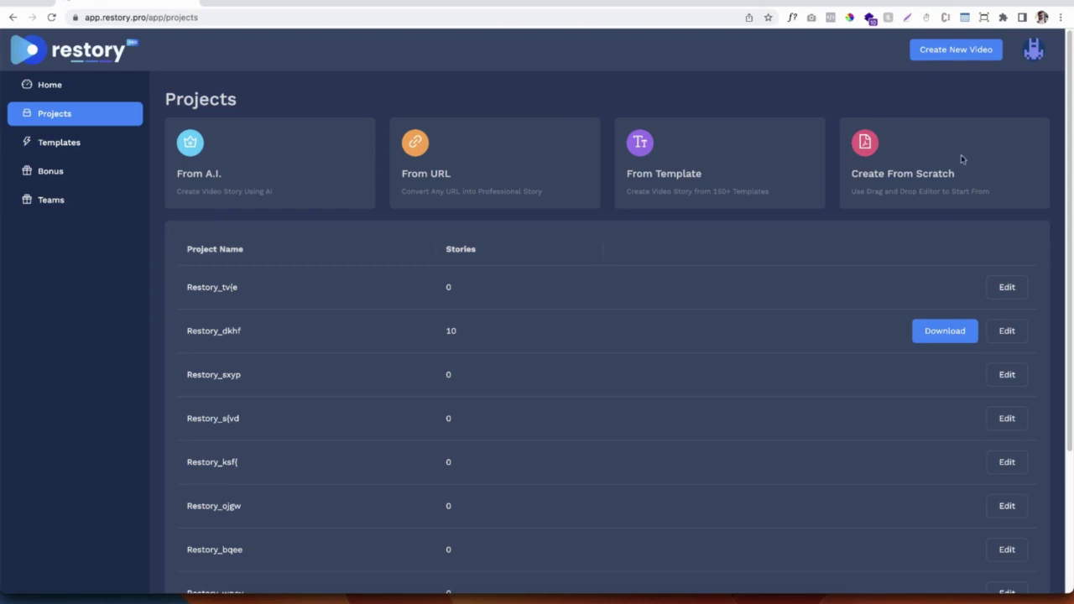
left_click(75, 143)
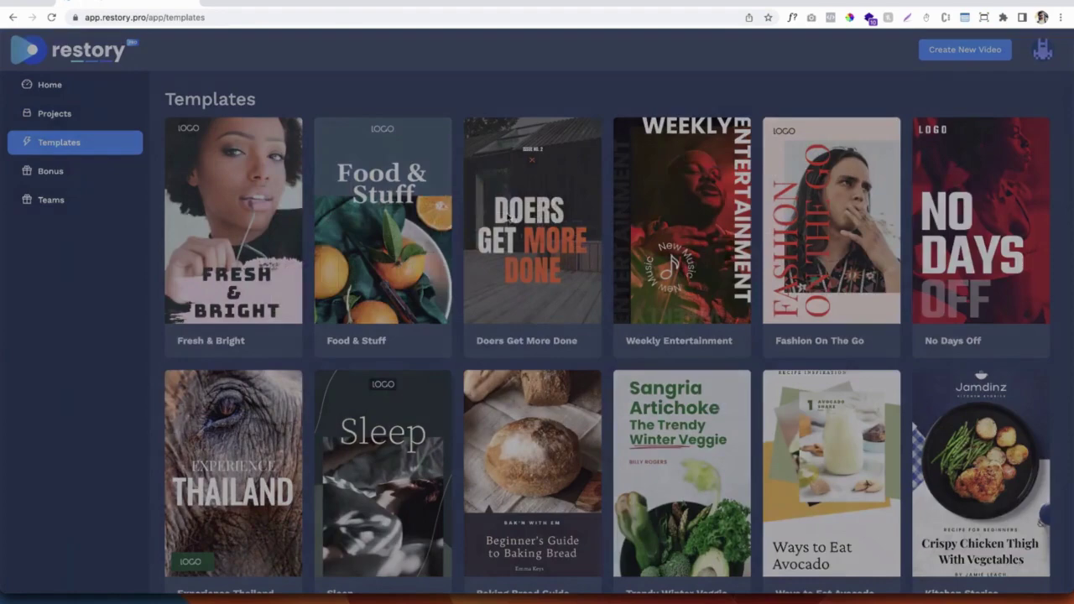
left_click(507, 215)
left_click(595, 128)
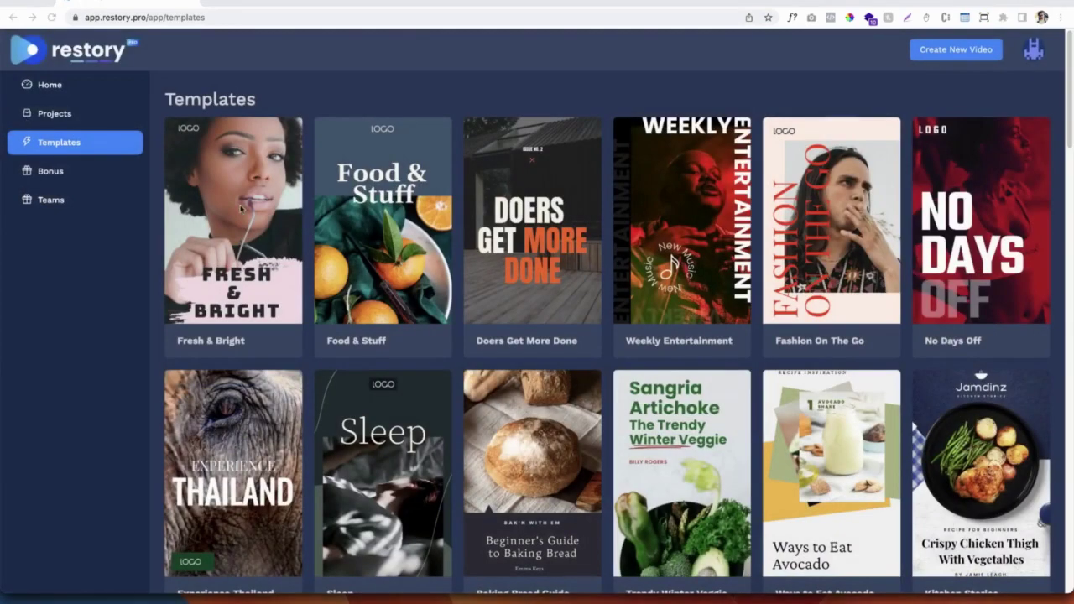
left_click(56, 115)
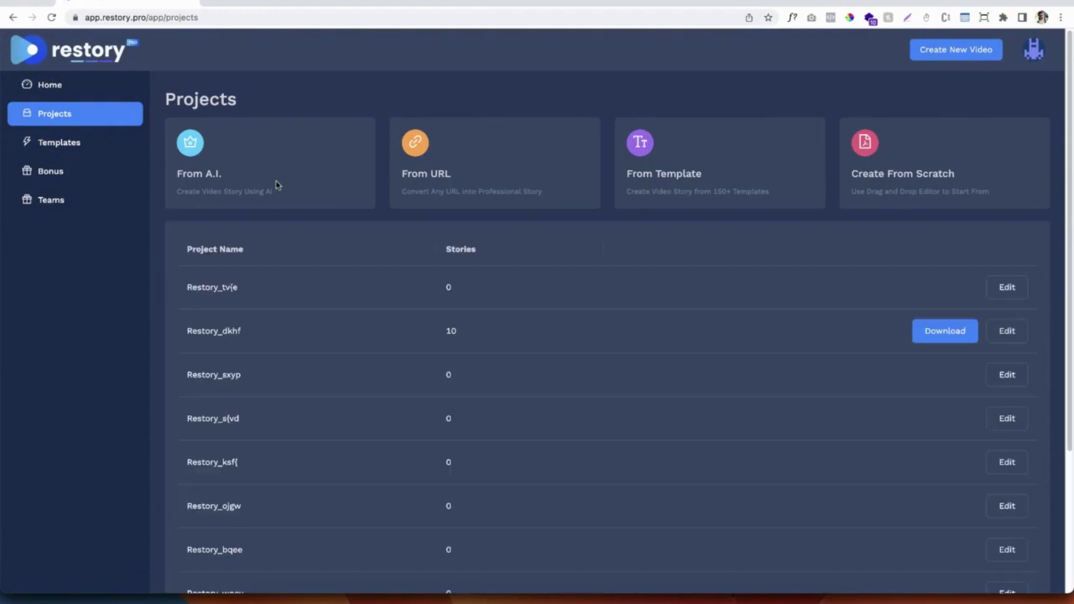
Start an AI-generated video with the keyword 'Handicraft' and generate ideas.
left_click(277, 184)
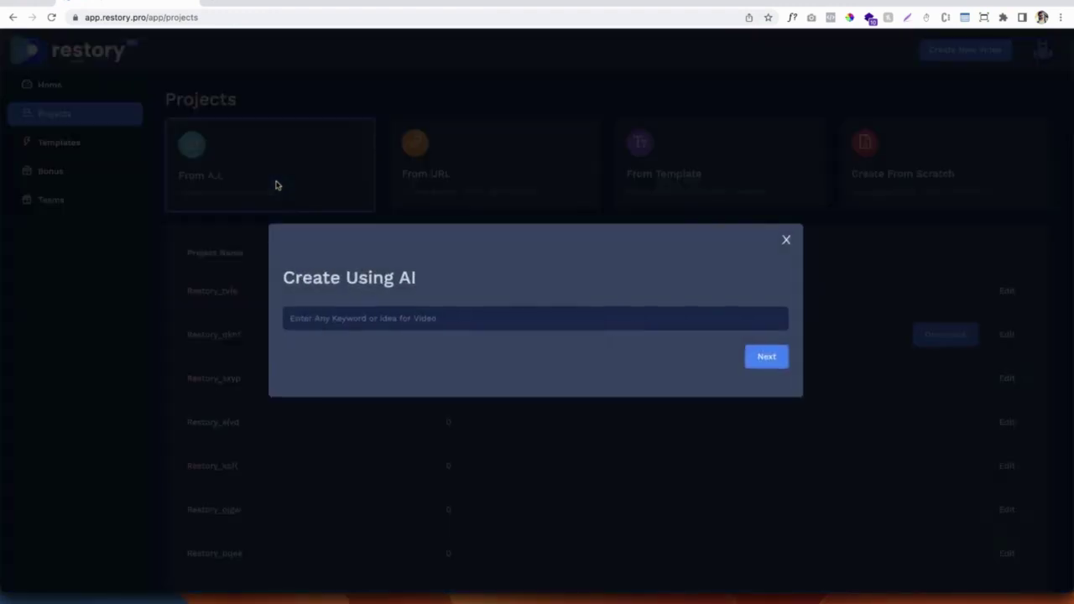
type("Han")
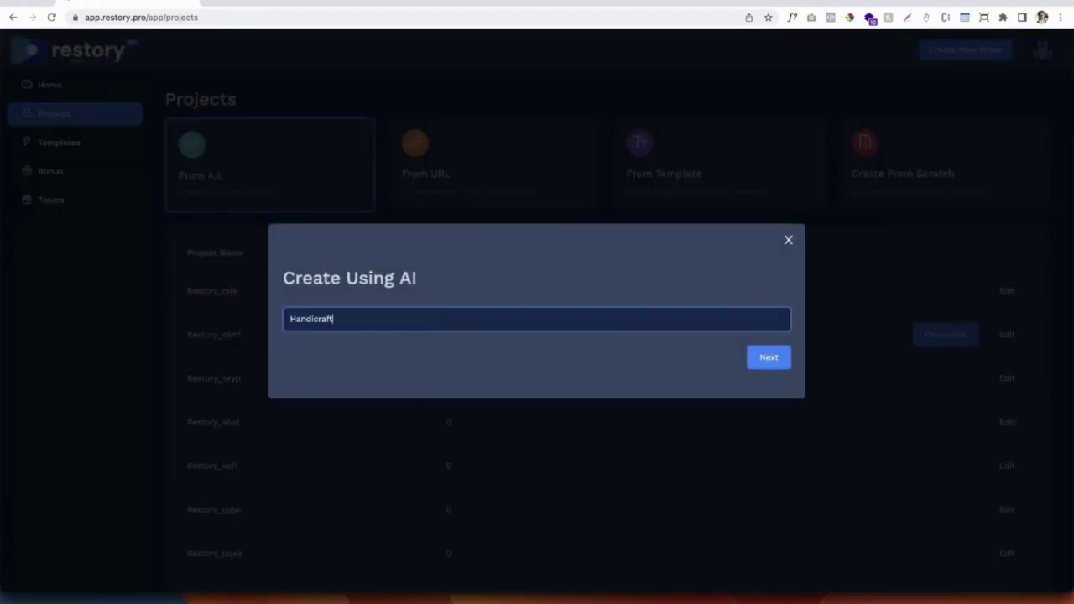
type("dicraft")
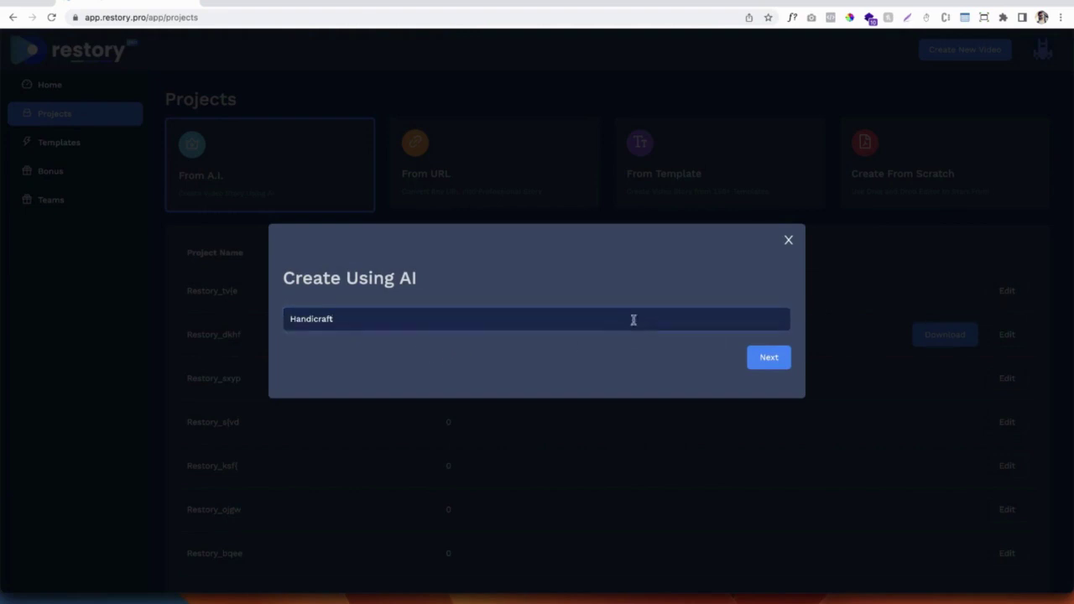
left_click(477, 361)
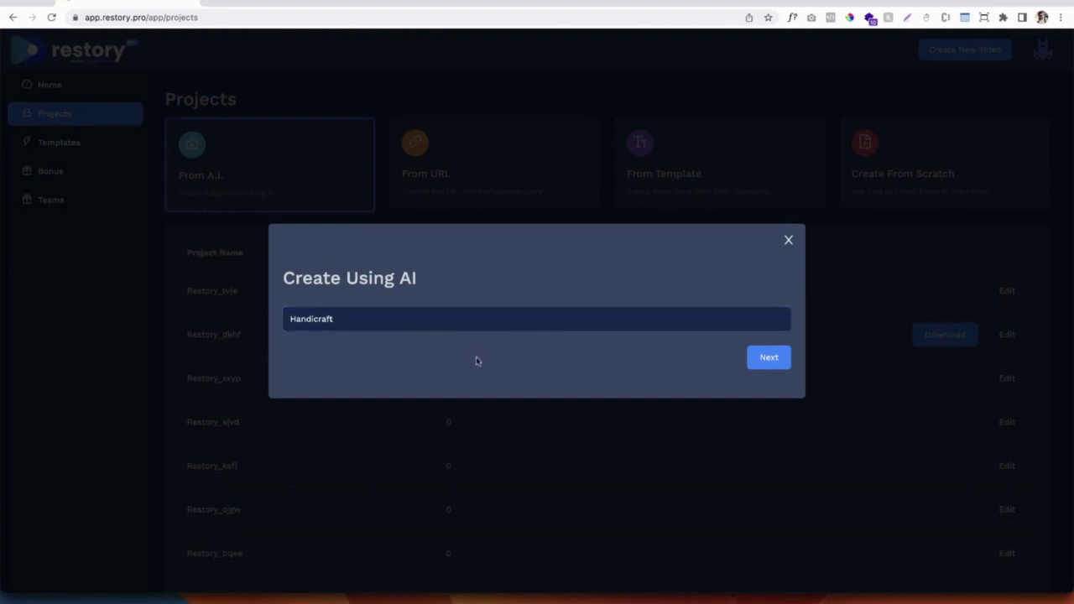
left_click(767, 358)
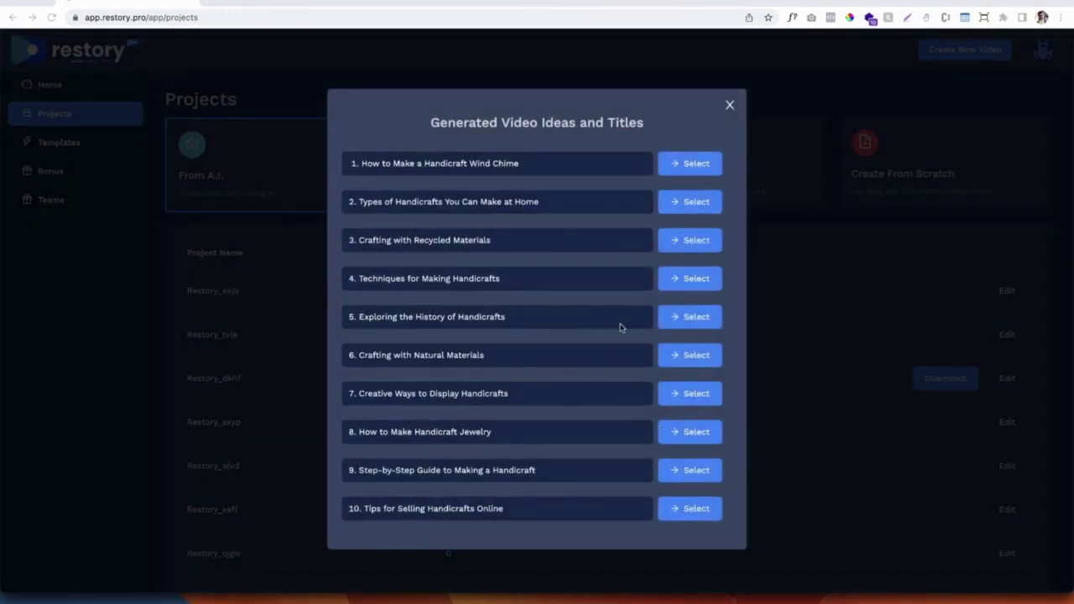
Choose idea 3, Crafting with Recycled Materials, and continue from its scenes to the storyboard.
left_click(684, 242)
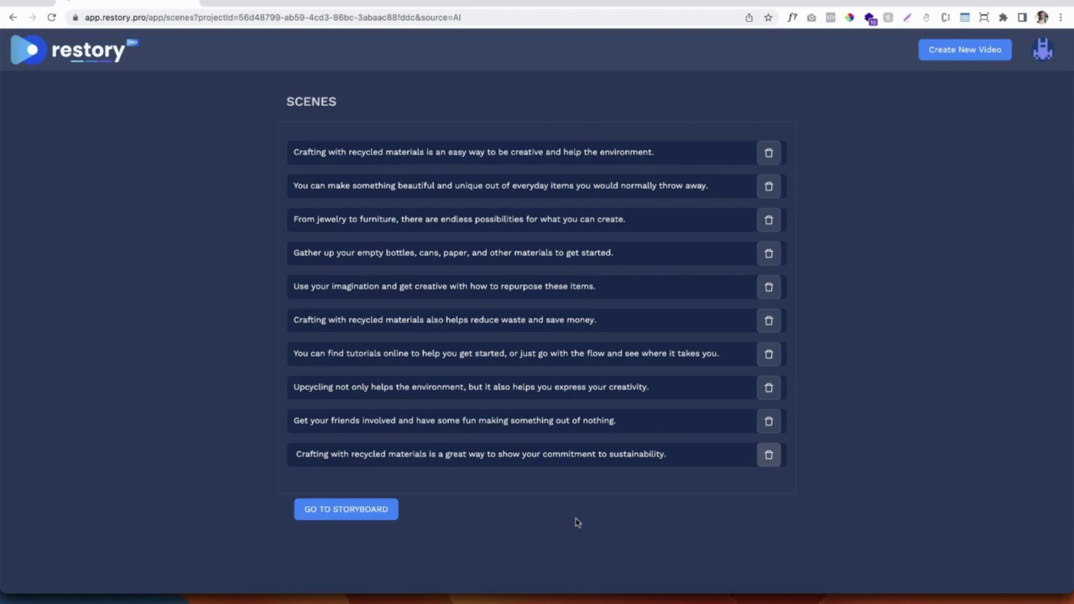
left_click(341, 509)
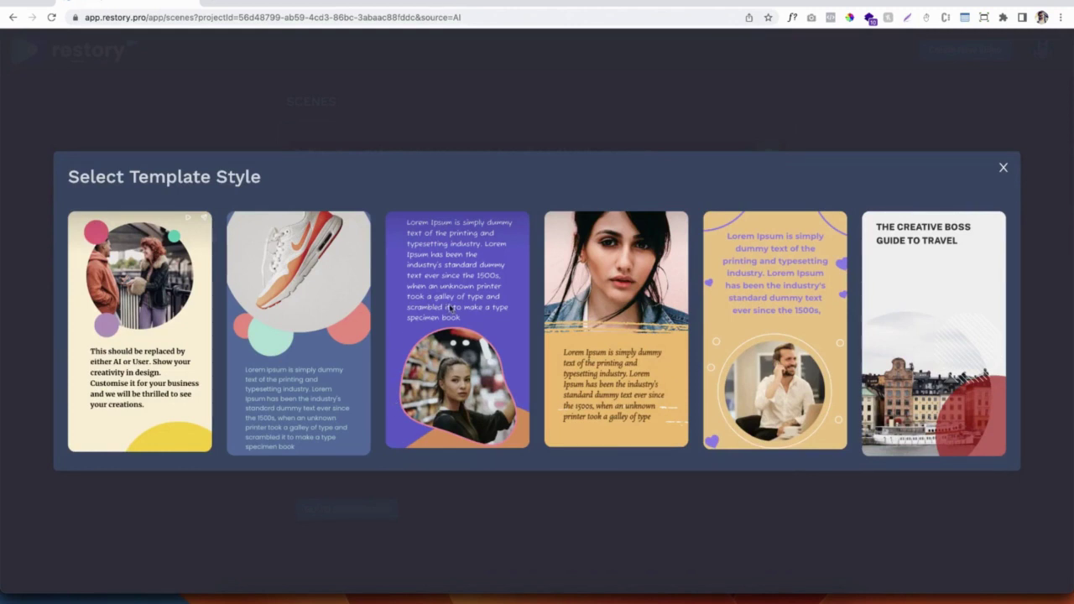
Apply the sneaker-image template style, review slides three to seven, and save the story.
left_click(305, 314)
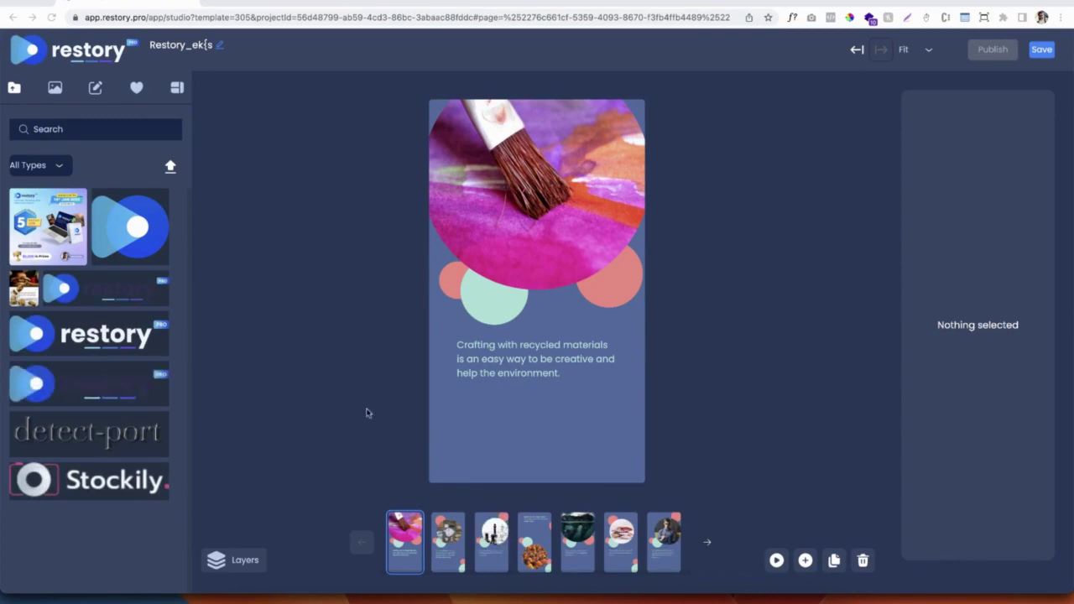
left_click(493, 542)
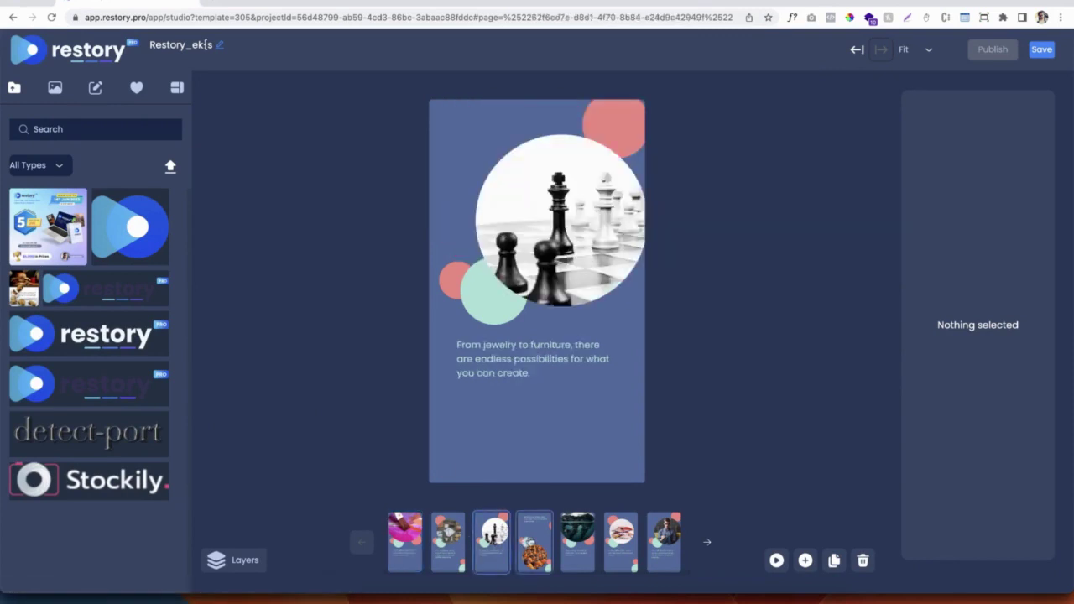
left_click(534, 543)
left_click(577, 545)
left_click(619, 543)
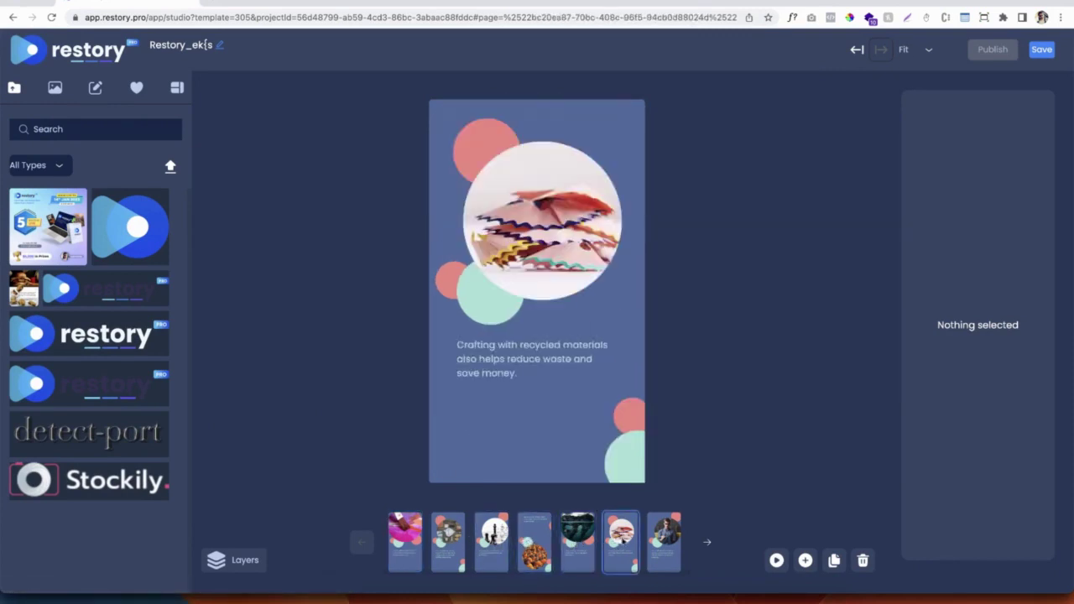
left_click(664, 544)
left_click(1041, 50)
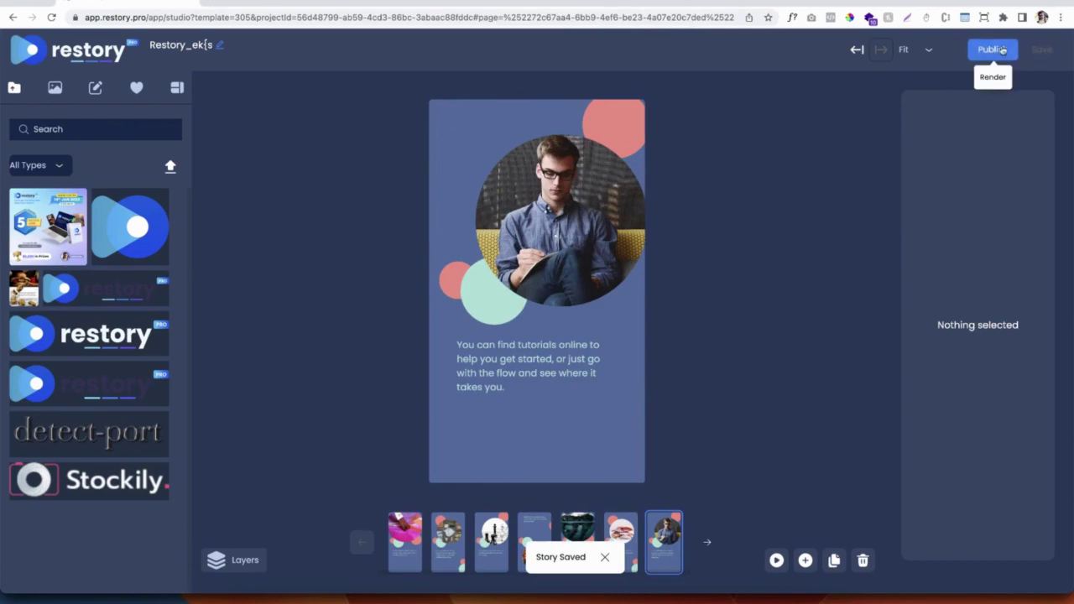
Open the Download As dialog, close it without rendering, and play a story preview.
left_click(995, 49)
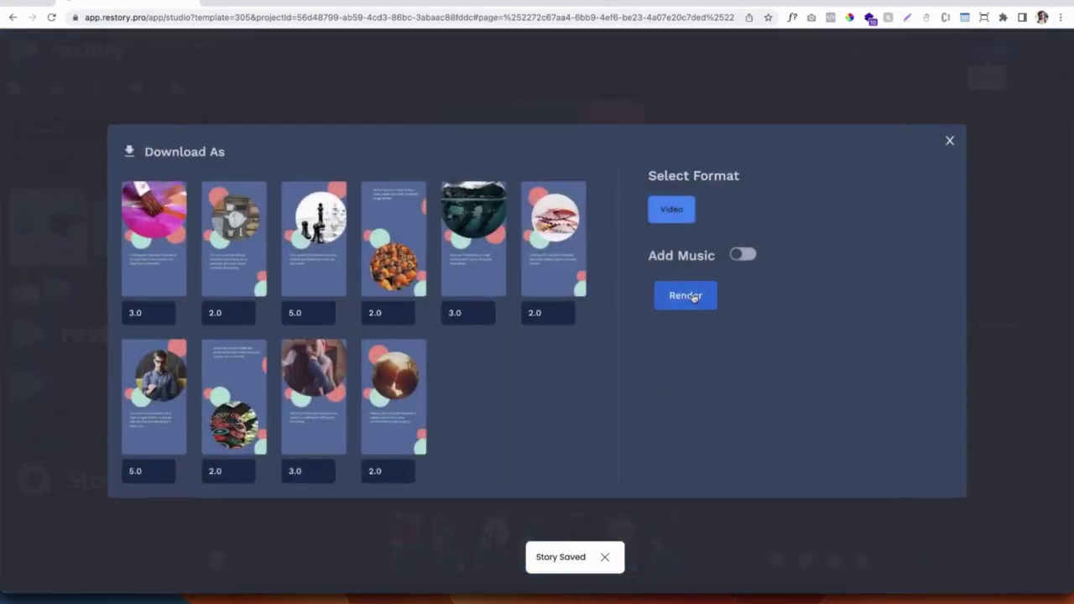
left_click(950, 141)
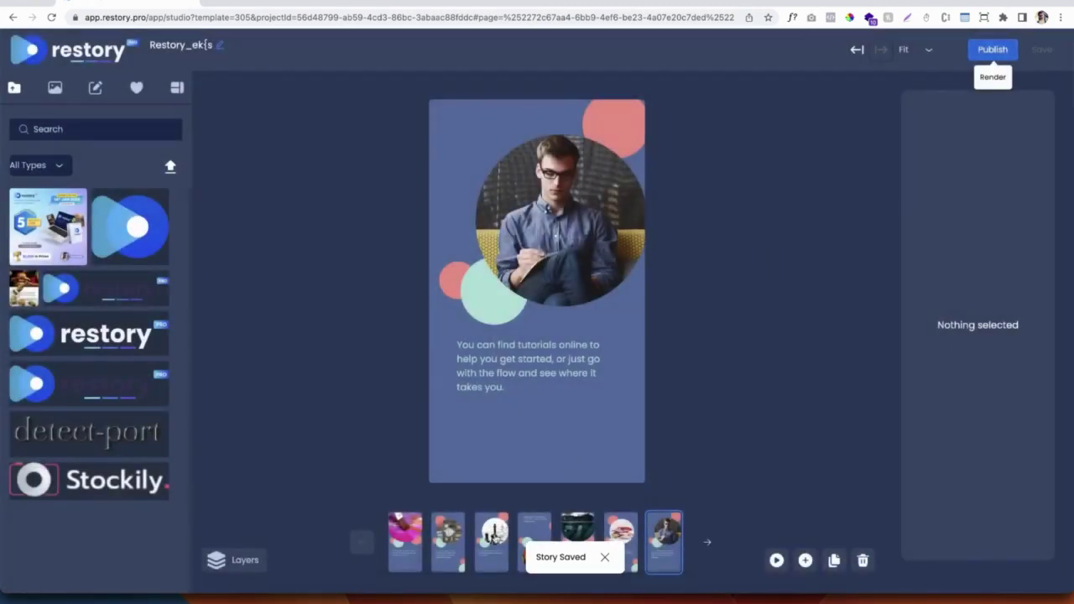
left_click(775, 561)
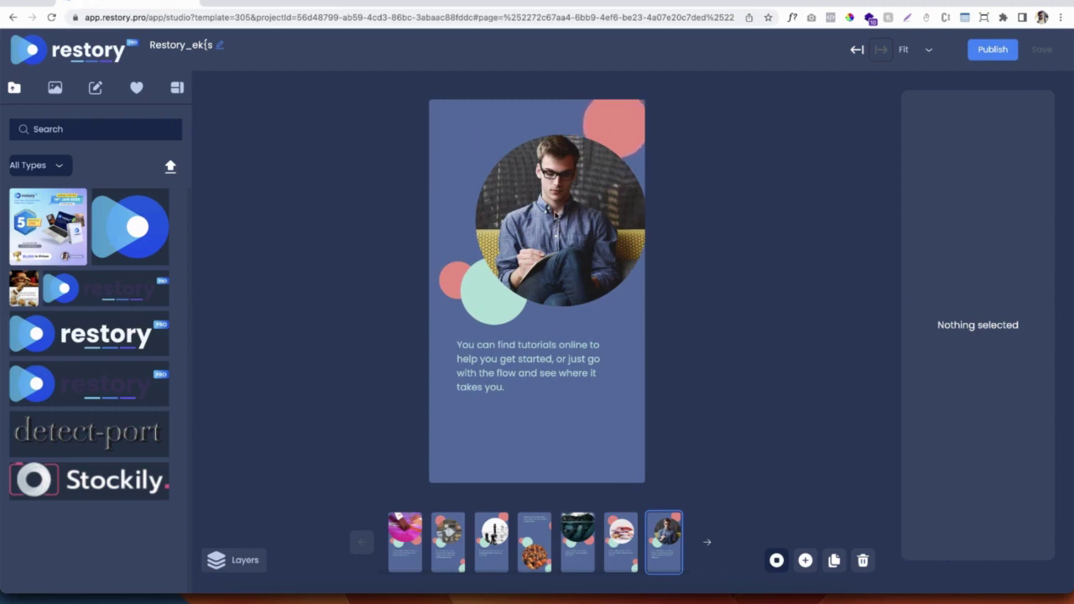
Shrink the portrait photo circle and move it right and down.
left_click(482, 227)
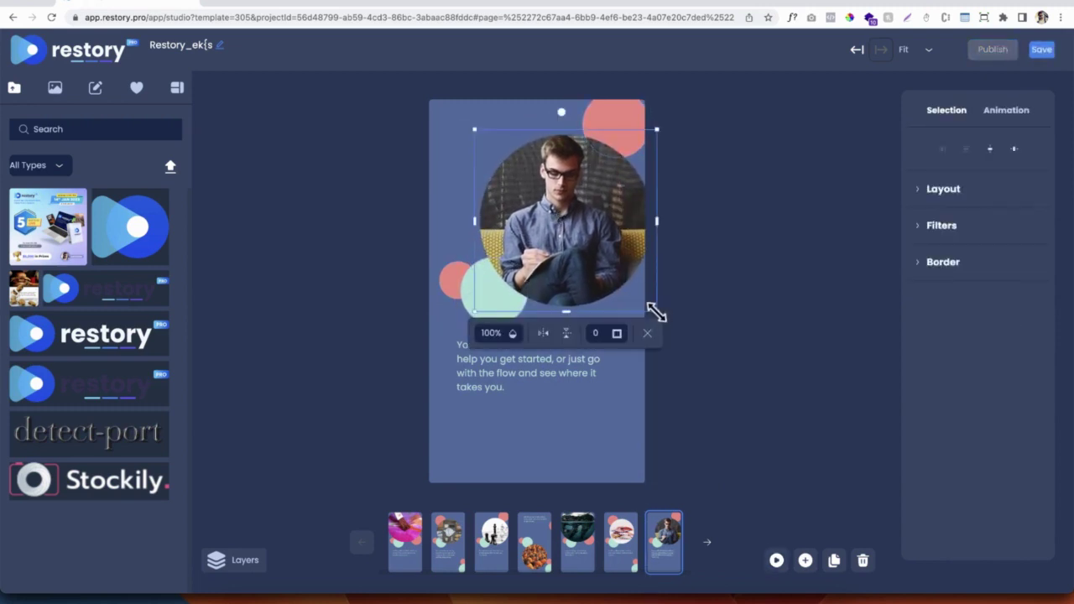
left_click_drag(652, 318, 612, 280)
left_click_drag(546, 202, 566, 238)
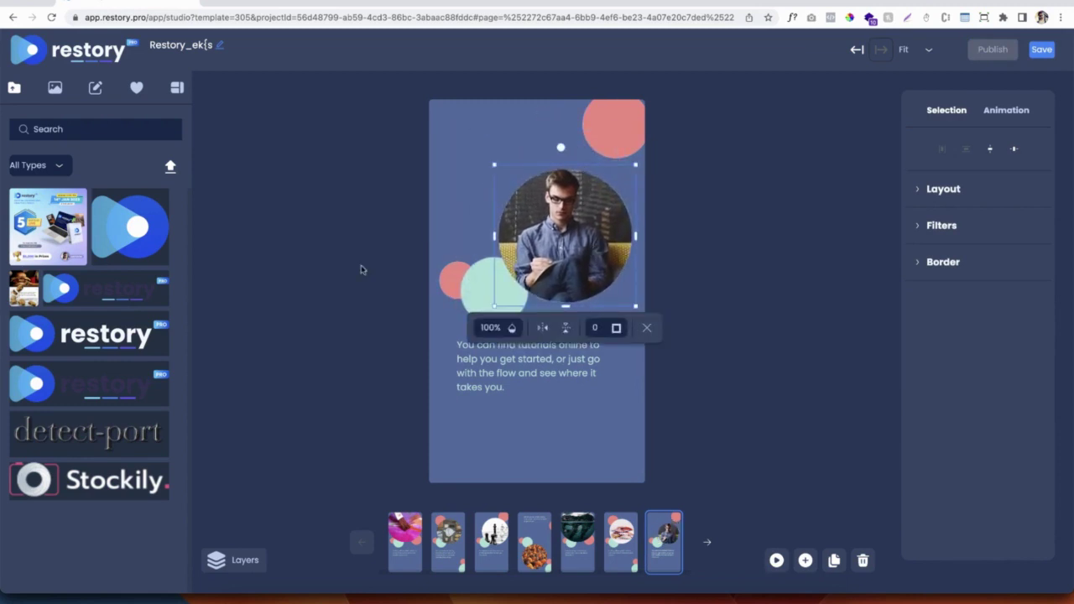
left_click(361, 269)
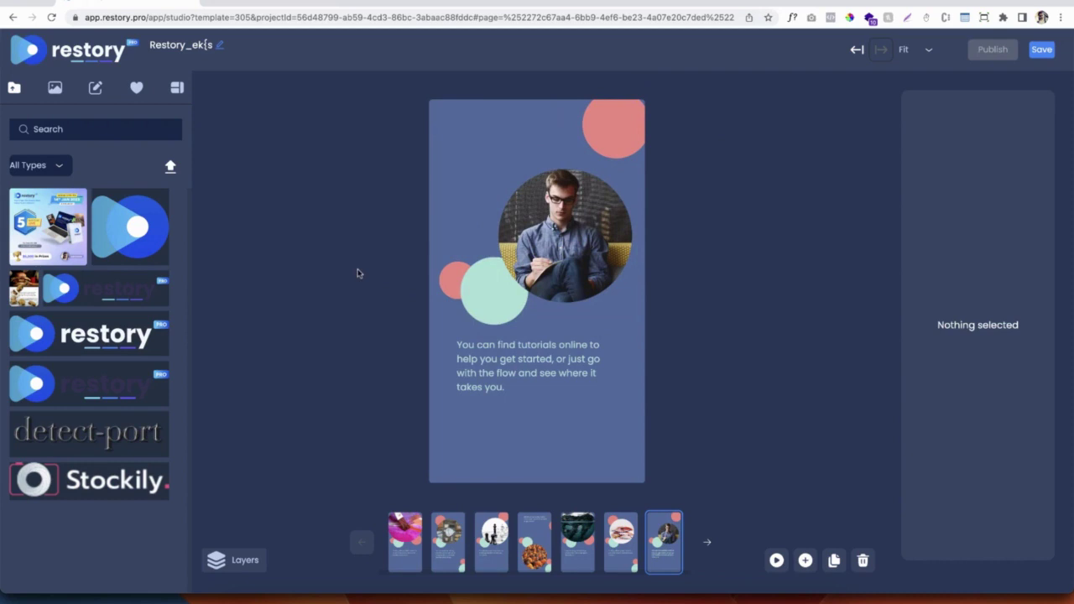
Set the caption to Akaya Kanadaka font, size 25, in white (FFFFFF).
left_click(491, 342)
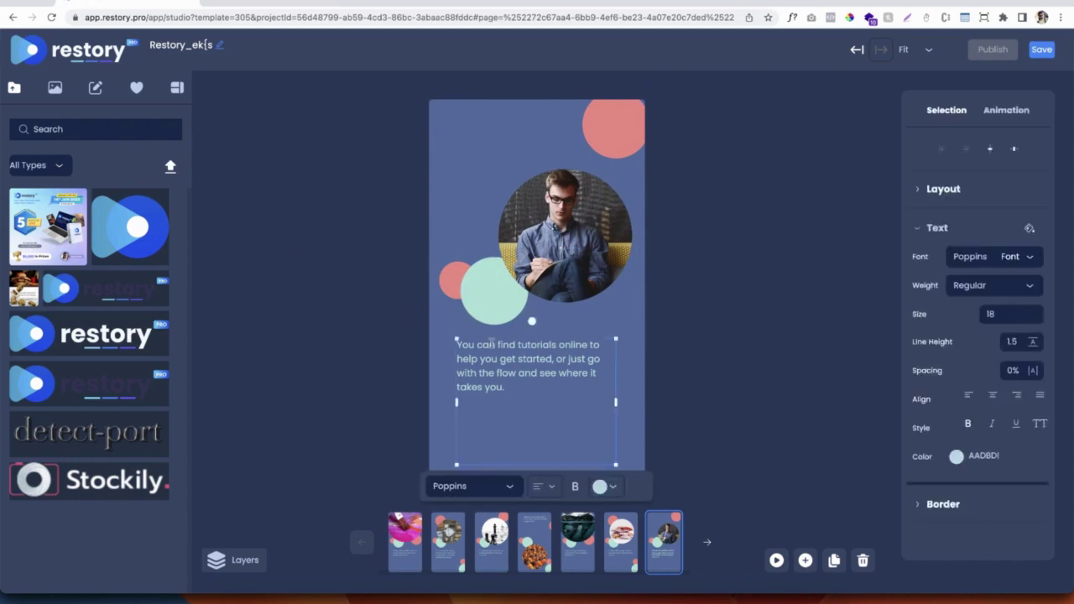
left_click(1029, 258)
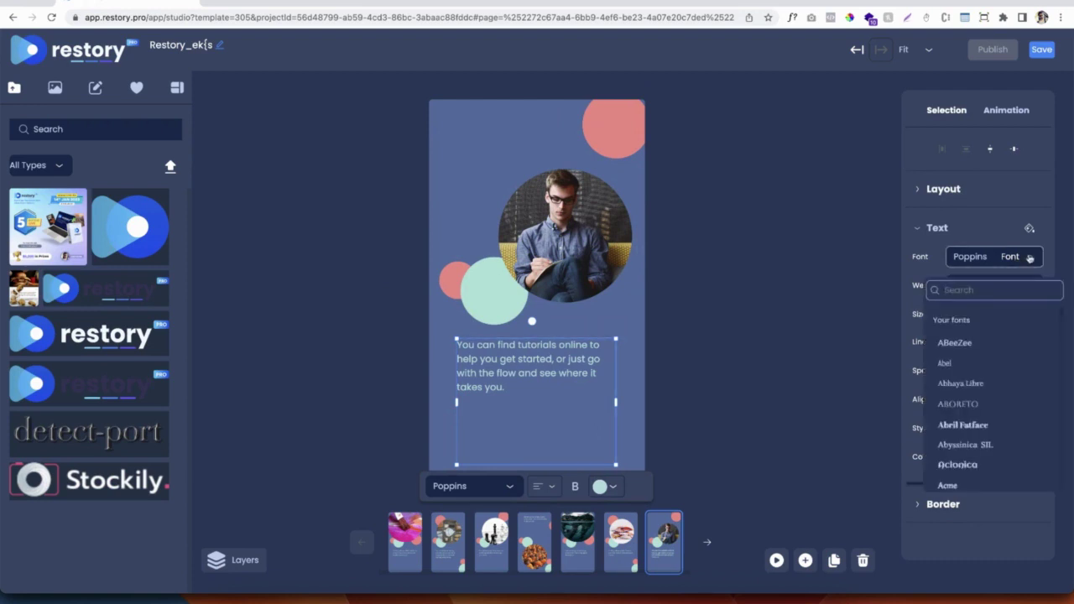
scroll(1016, 444, "down", 2)
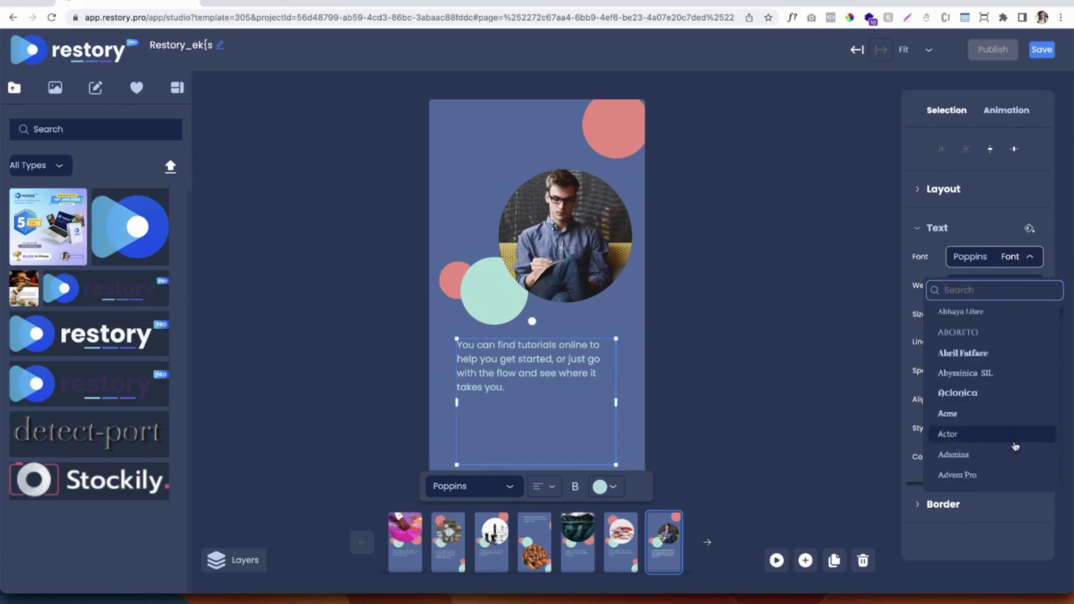
scroll(1015, 446, "down", 2)
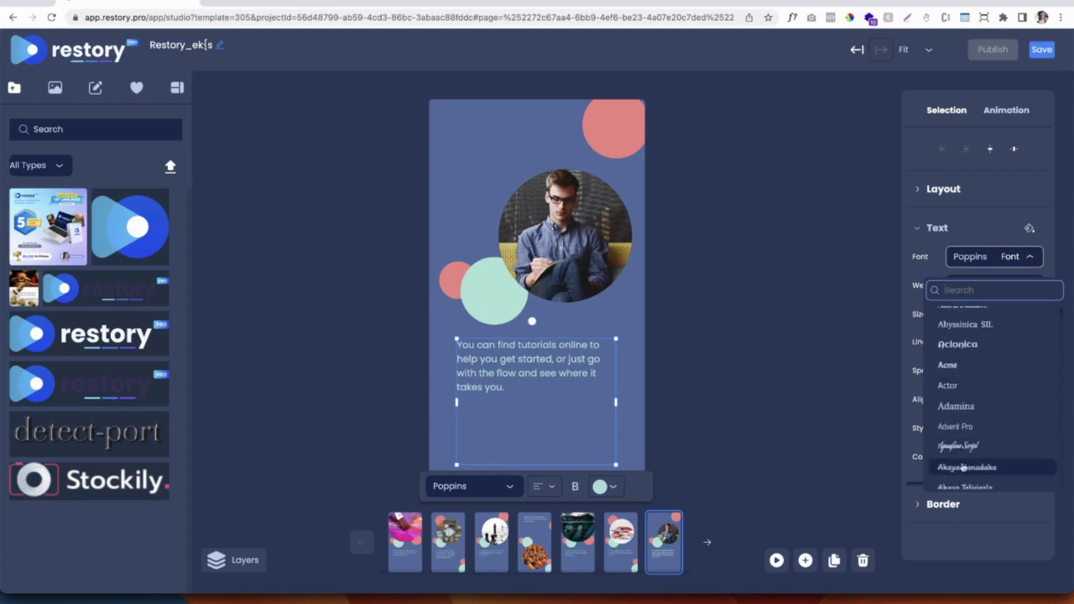
left_click(963, 468)
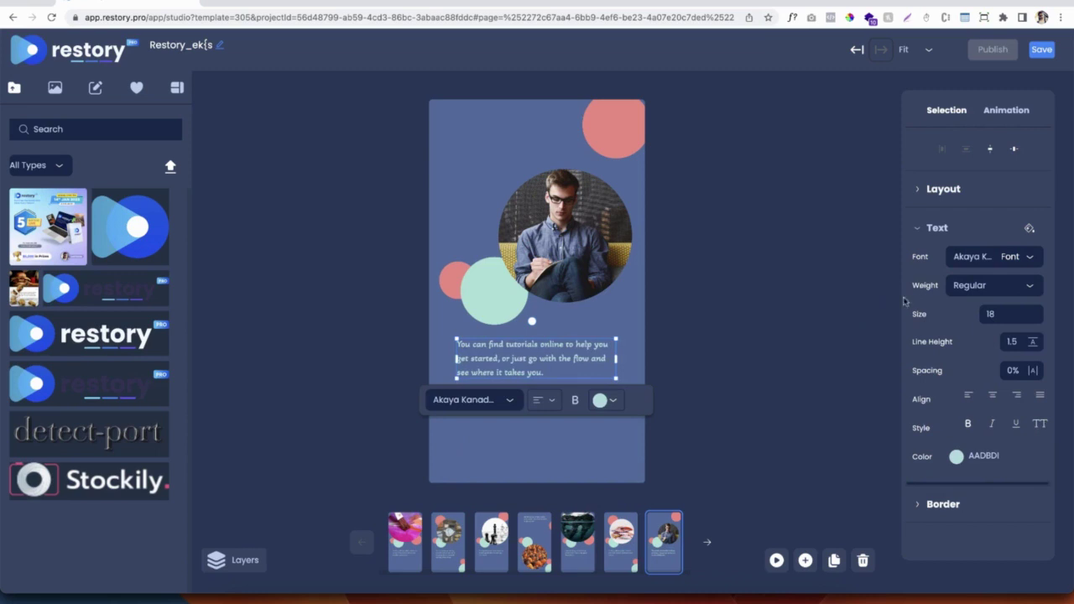
double_click(991, 311)
type("25")
key("Return")
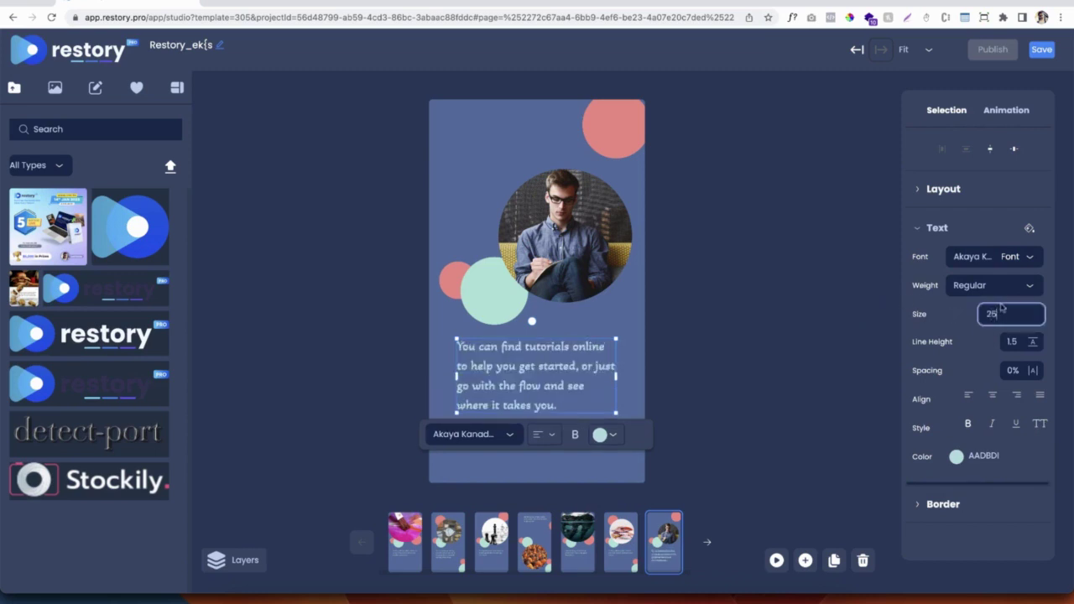
left_click(956, 456)
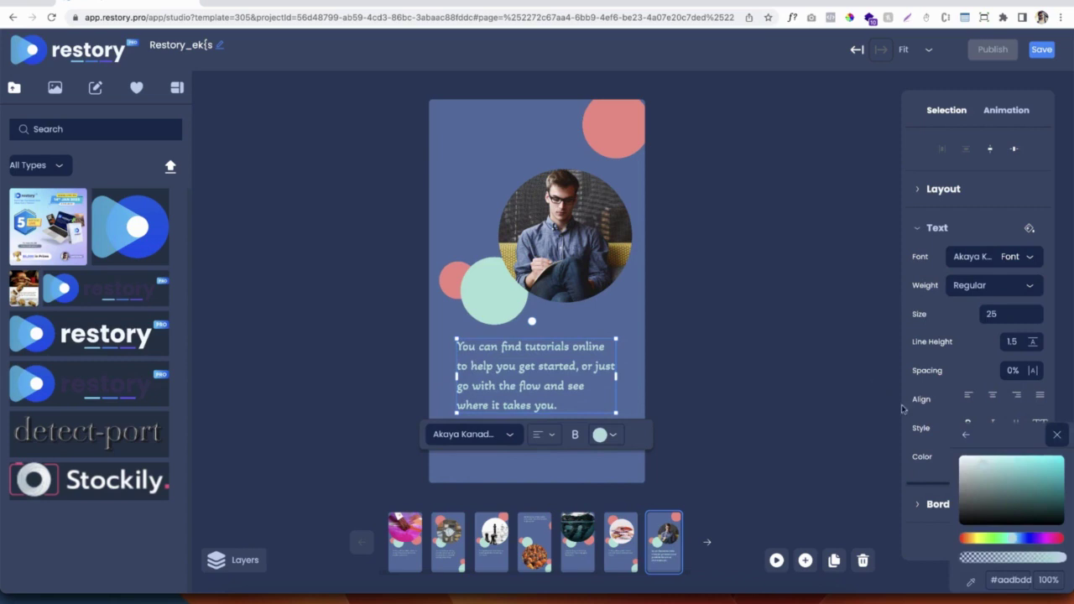
left_click_drag(984, 469, 963, 457)
left_click(759, 323)
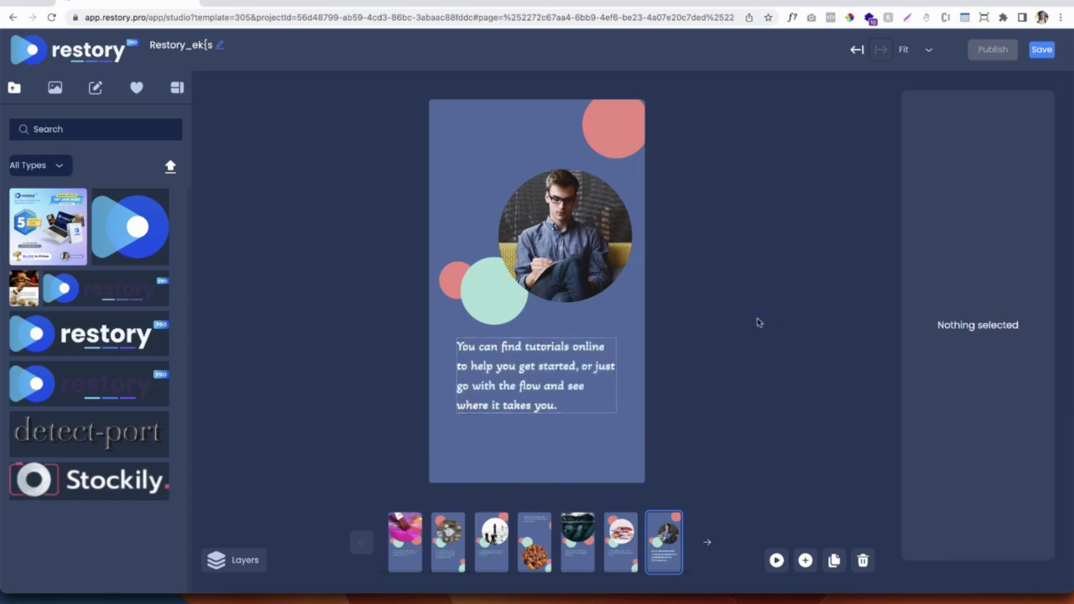
Give the tutorials caption a Twirl In entrance, keeping 1000ms duration and 0ms delay.
left_click(531, 380)
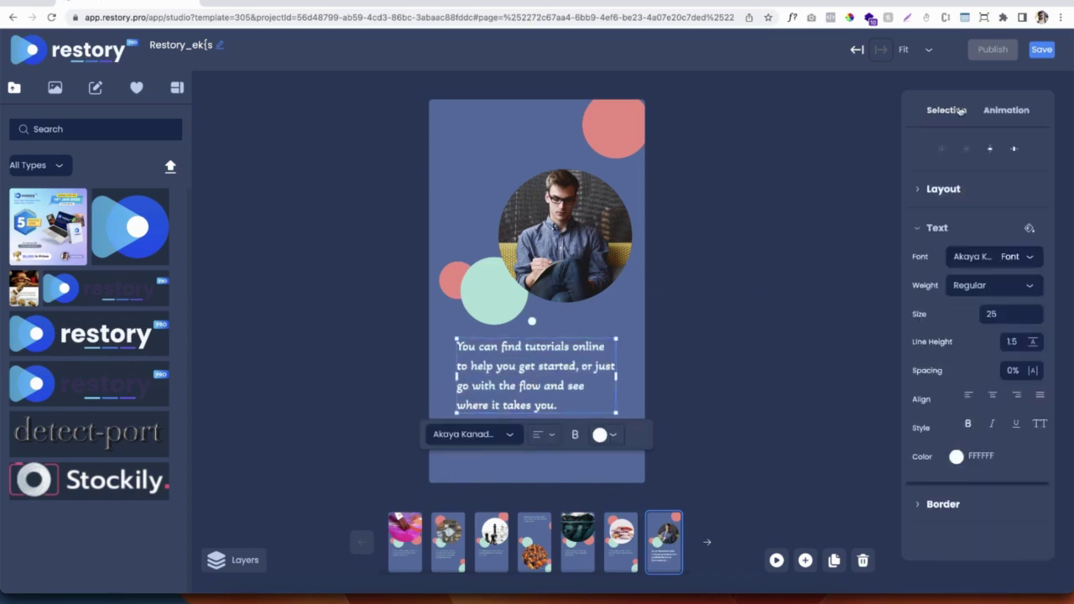
left_click(1011, 112)
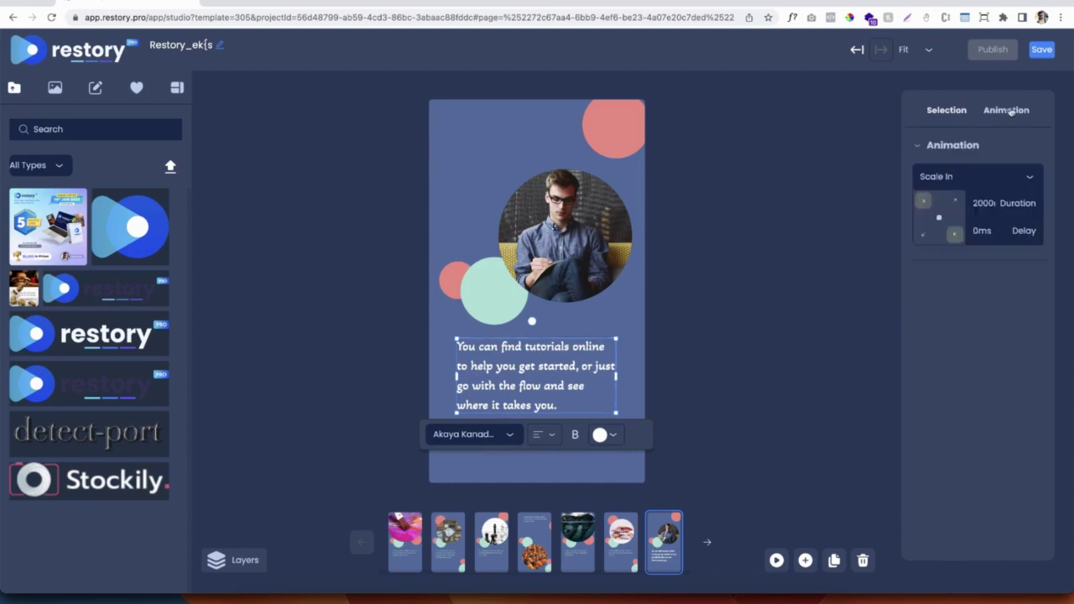
left_click(986, 174)
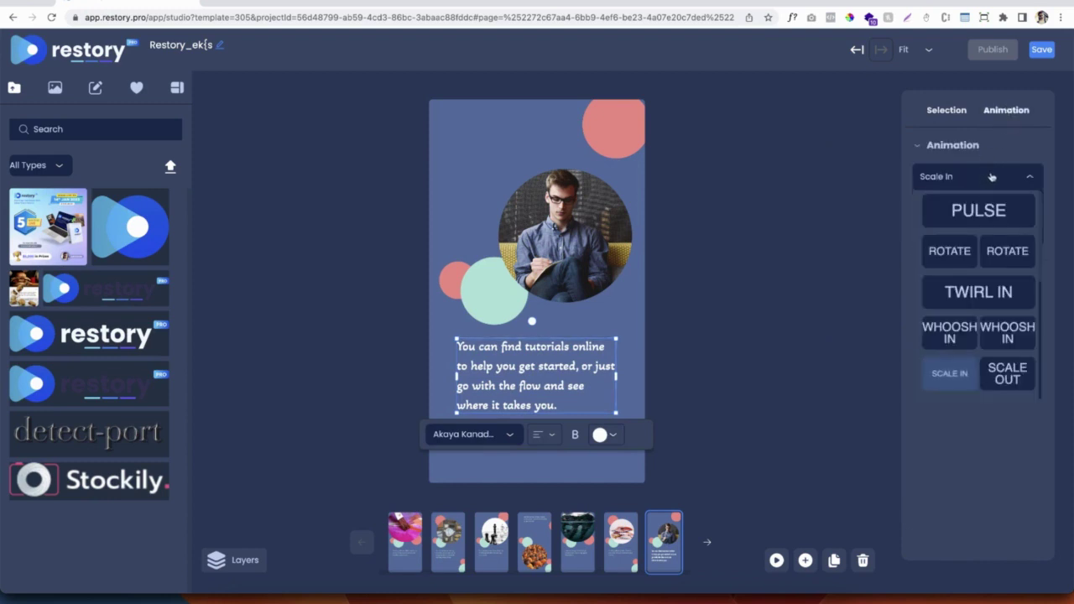
left_click(973, 292)
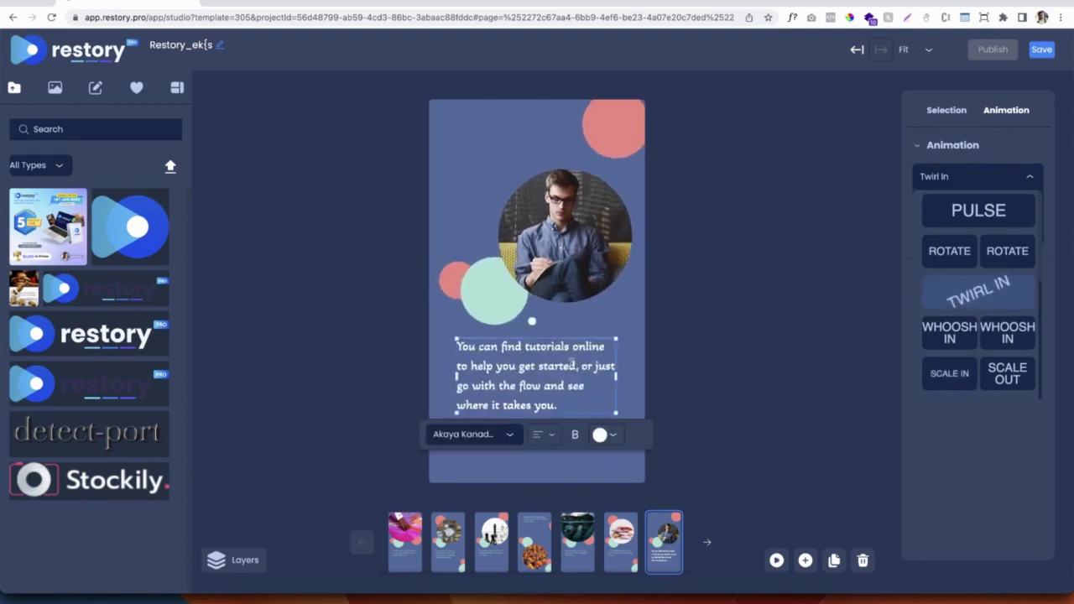
left_click(979, 292)
left_click(917, 204)
left_click(926, 231)
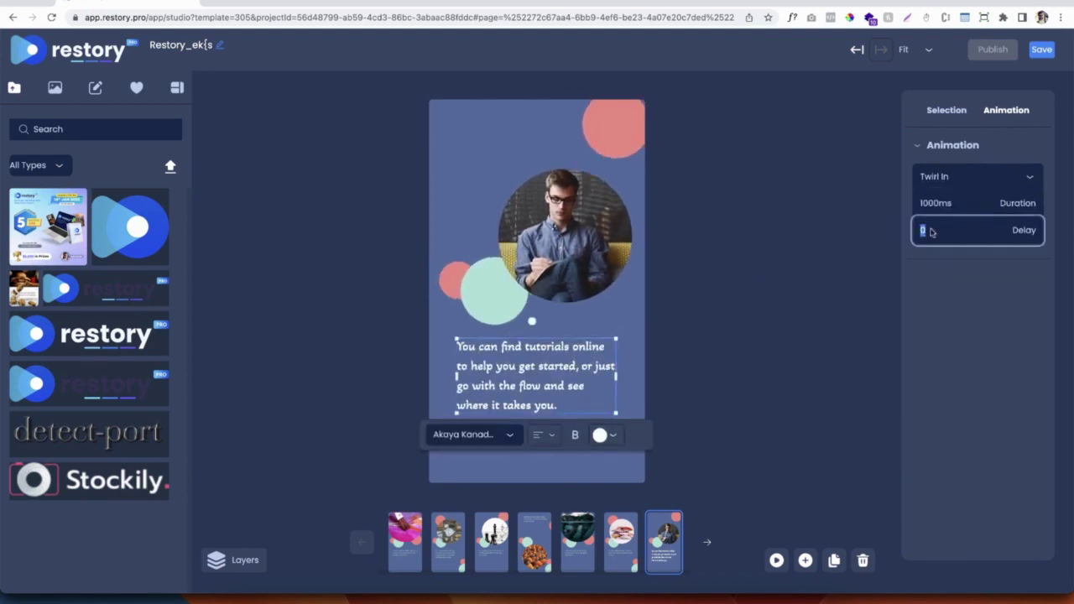
left_click(758, 262)
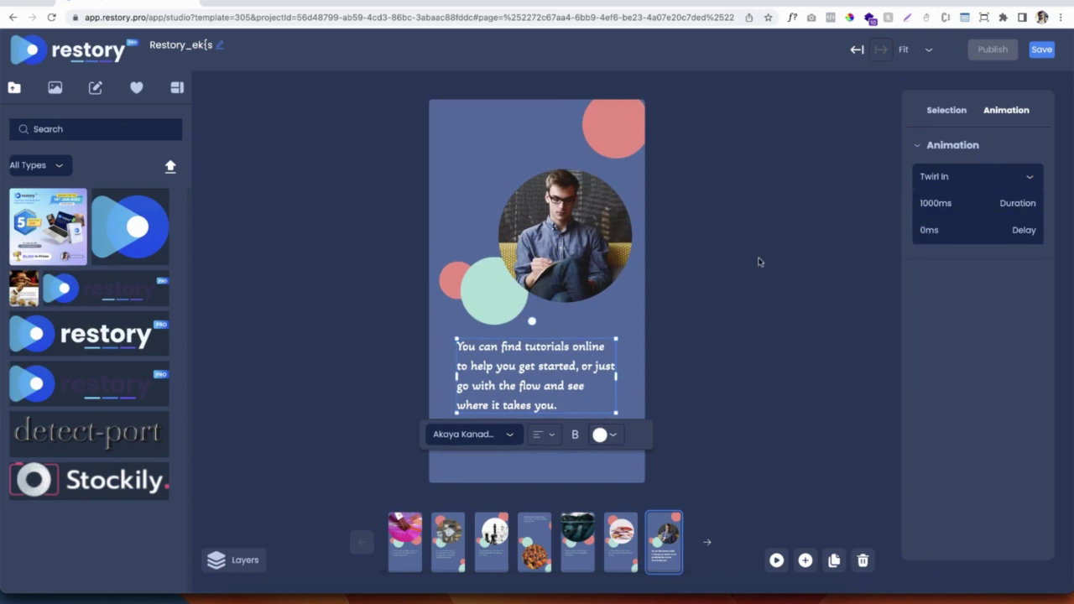
left_click(377, 213)
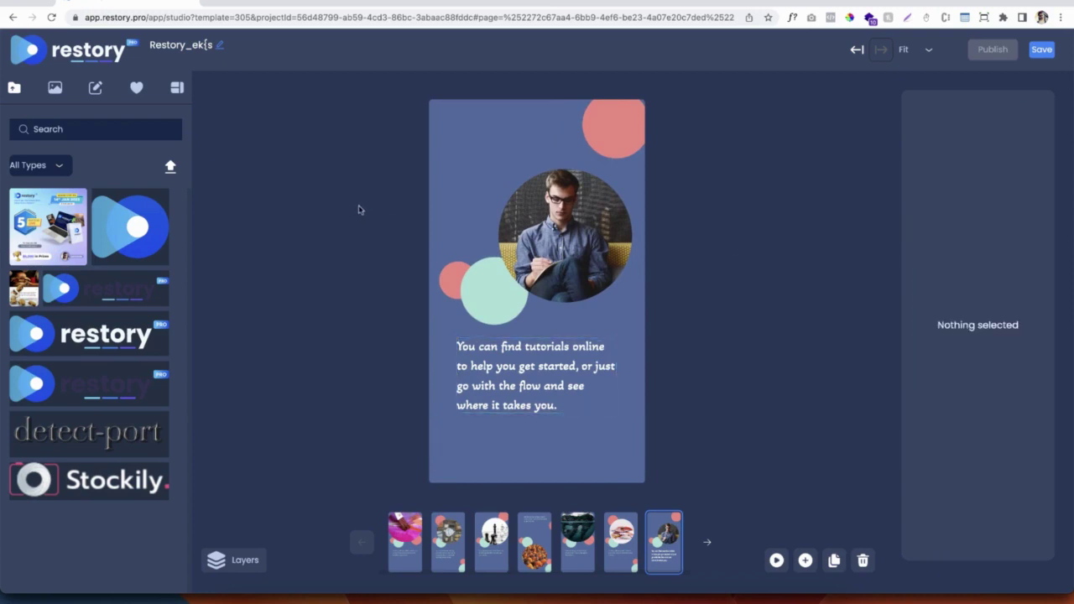
Search images for 'craft' and set the pottery-wheel photo as the slide's full background.
left_click(54, 87)
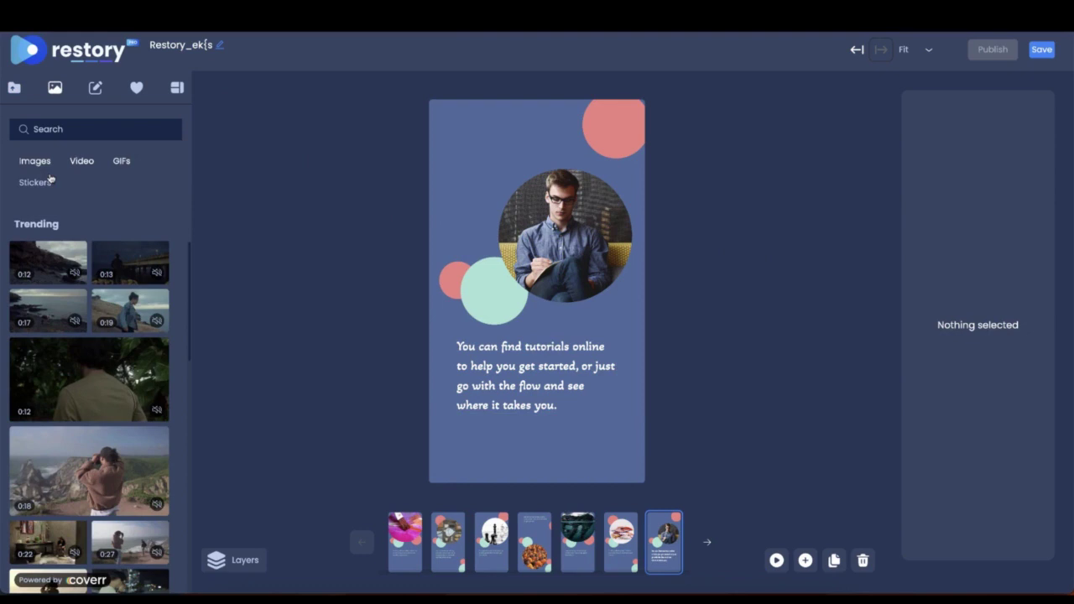
left_click(41, 130)
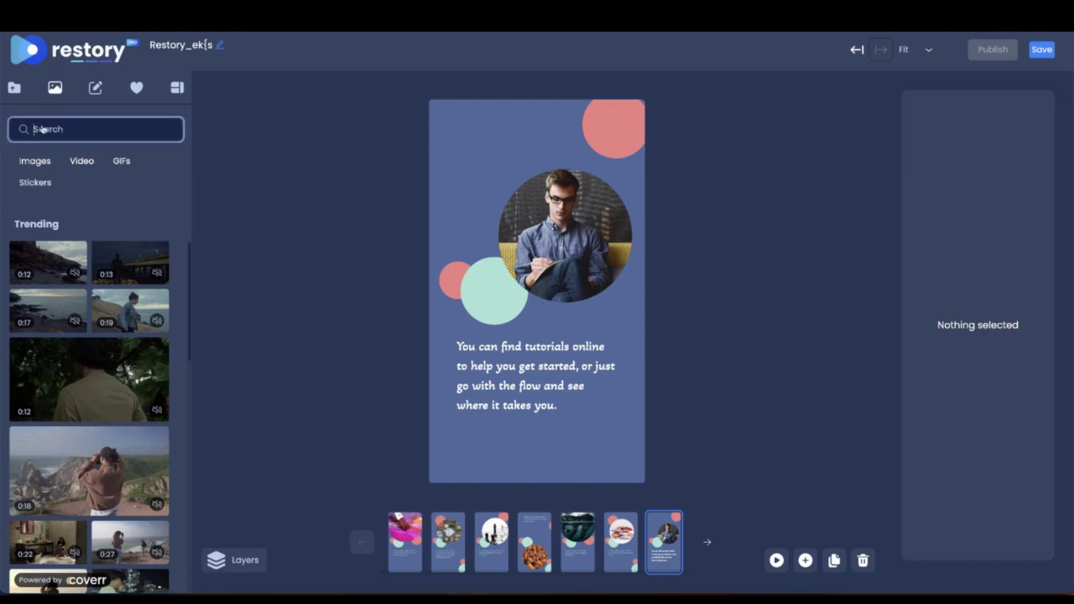
type("craft")
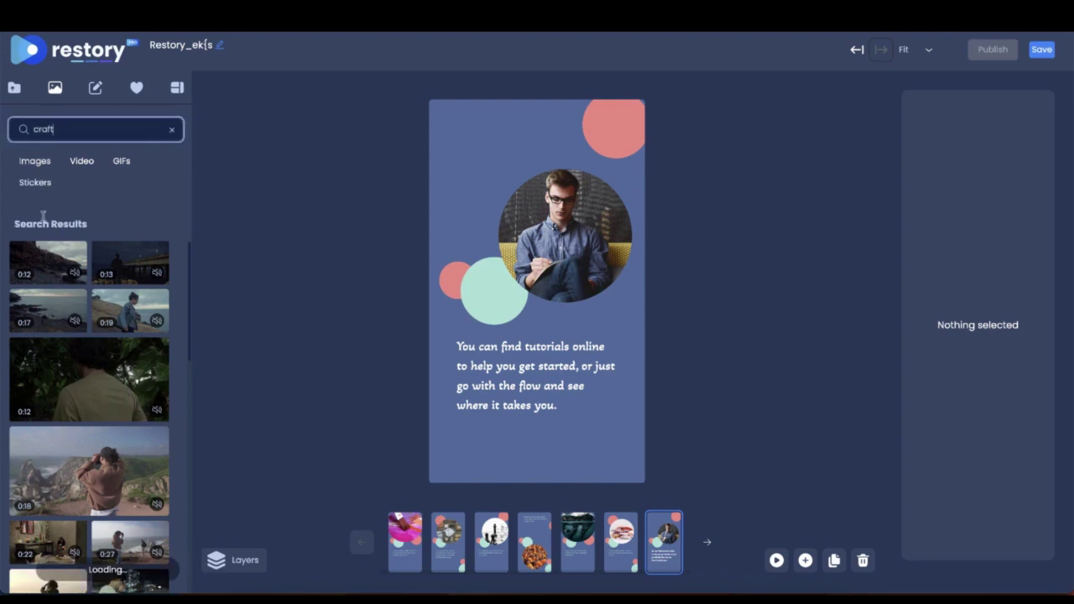
left_click(38, 163)
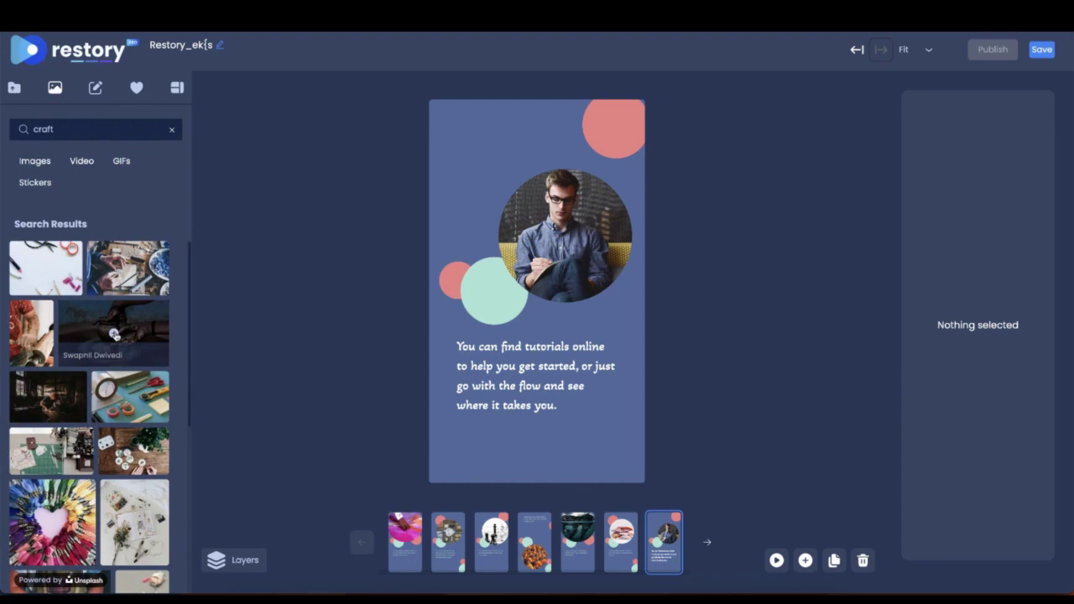
left_click(114, 334)
left_click(143, 356)
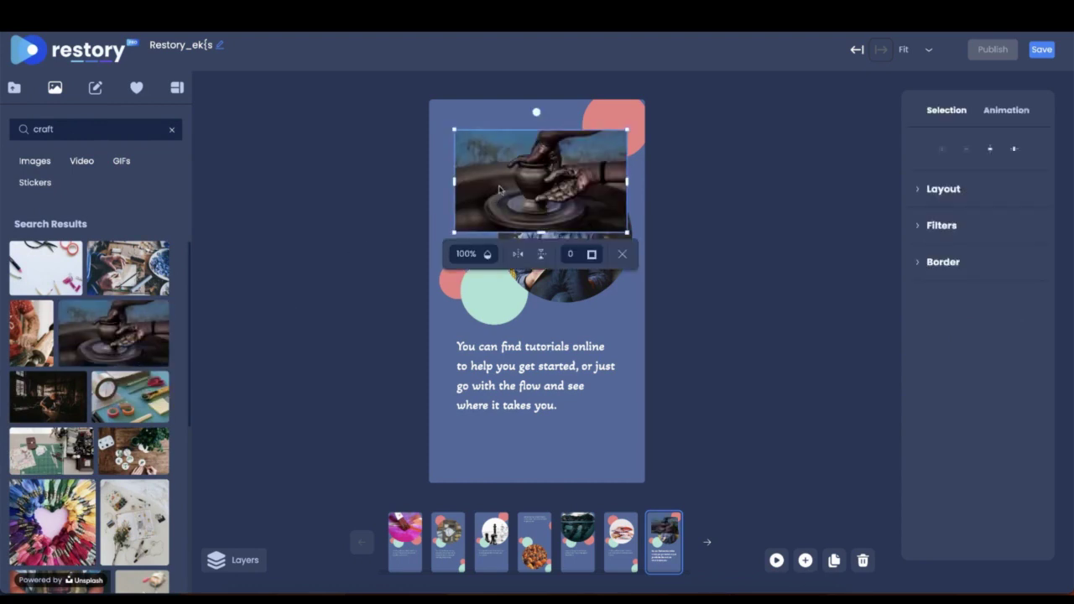
left_click_drag(499, 189, 500, 482)
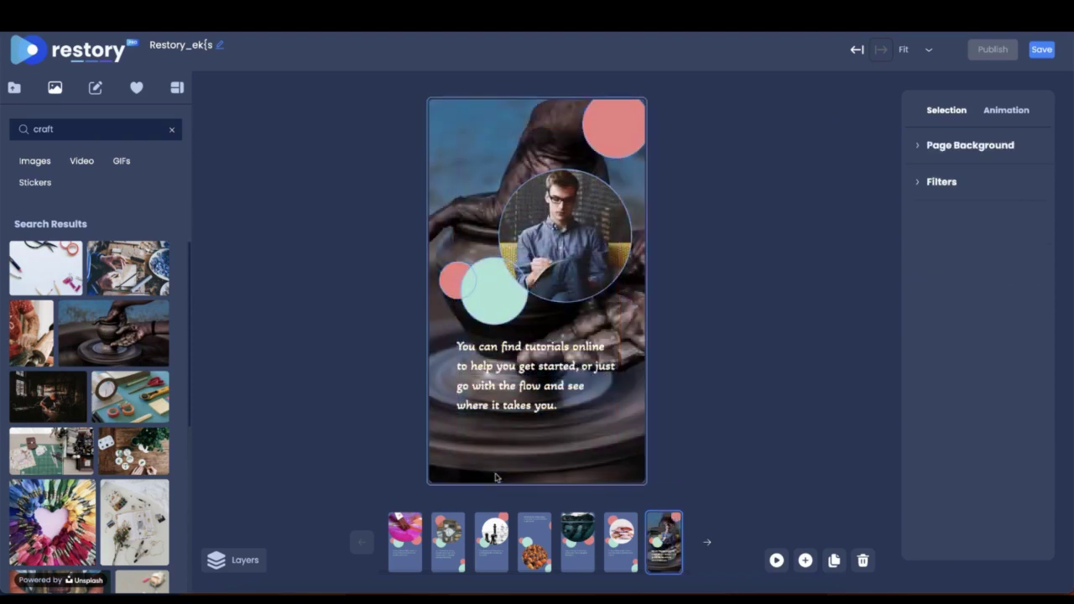
Move the tutorials caption slightly lower on the slide.
left_click(408, 328)
left_click_drag(485, 350, 487, 407)
left_click(379, 320)
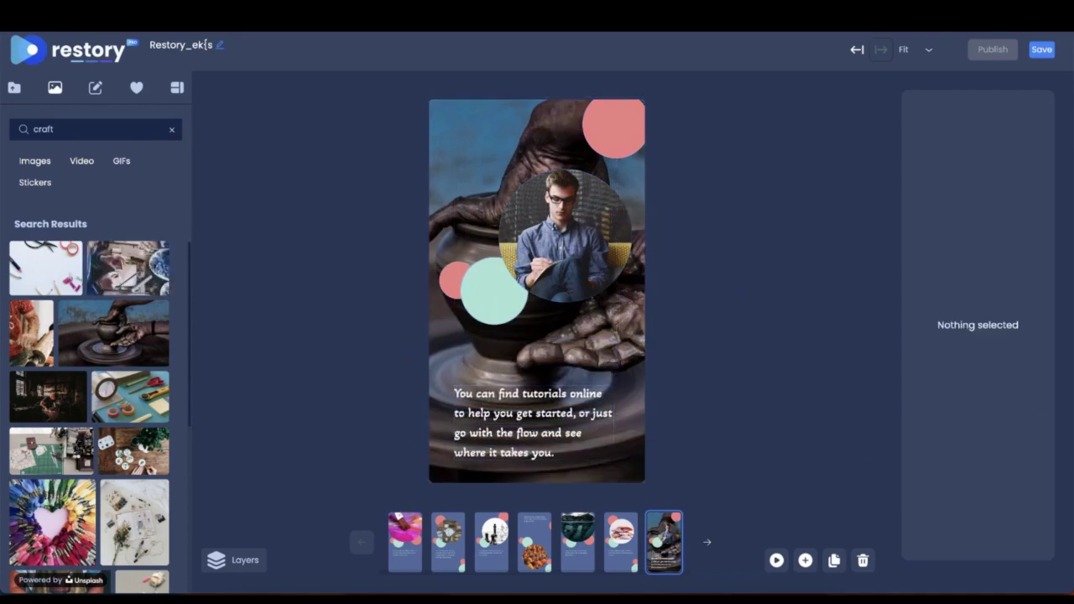
Upload the ring logo, place it in the pottery-wheel slide's top-left corner, and preview.
left_click(14, 87)
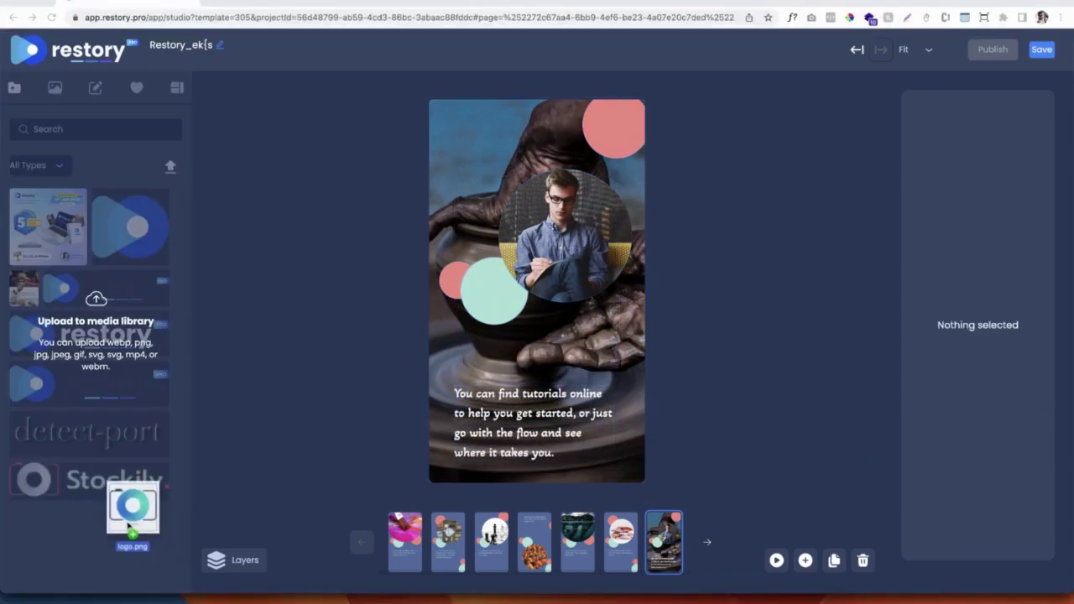
left_click_drag(131, 501, 126, 469)
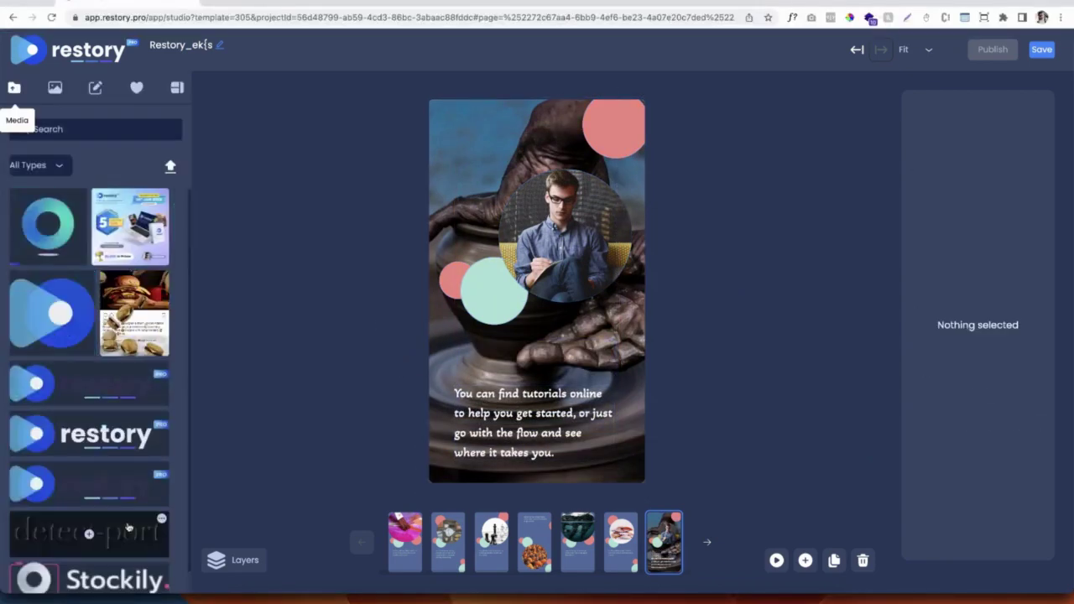
left_click(47, 226)
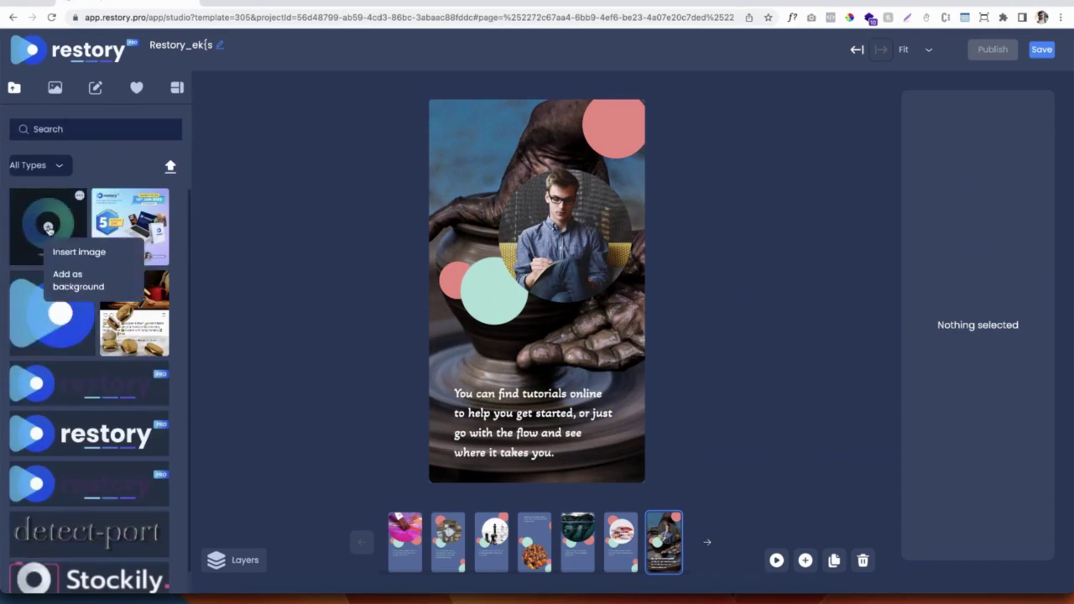
left_click(114, 254)
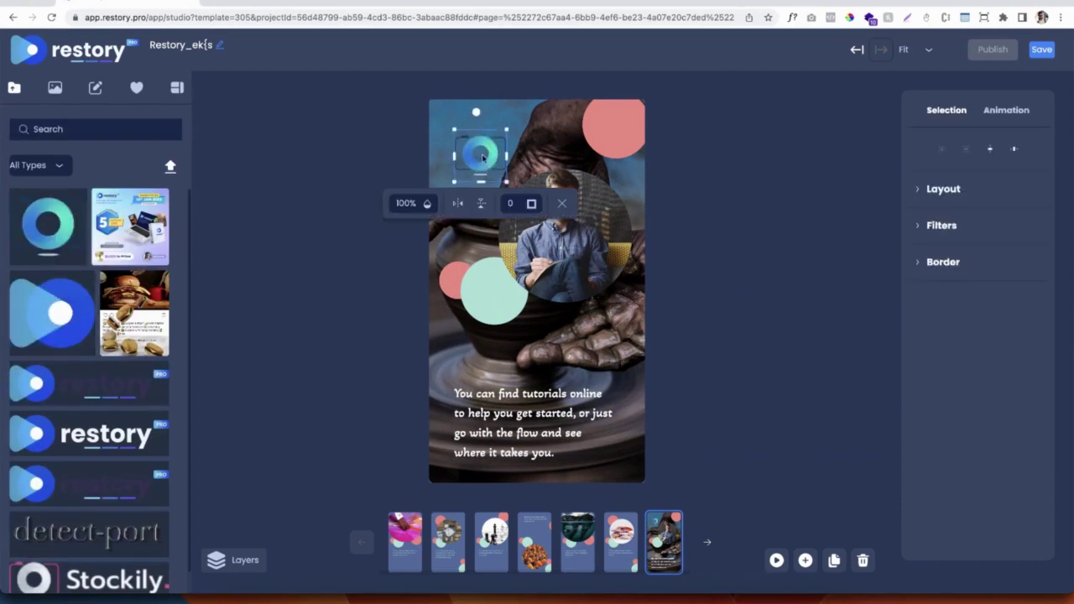
left_click_drag(483, 157, 467, 136)
left_click(400, 215)
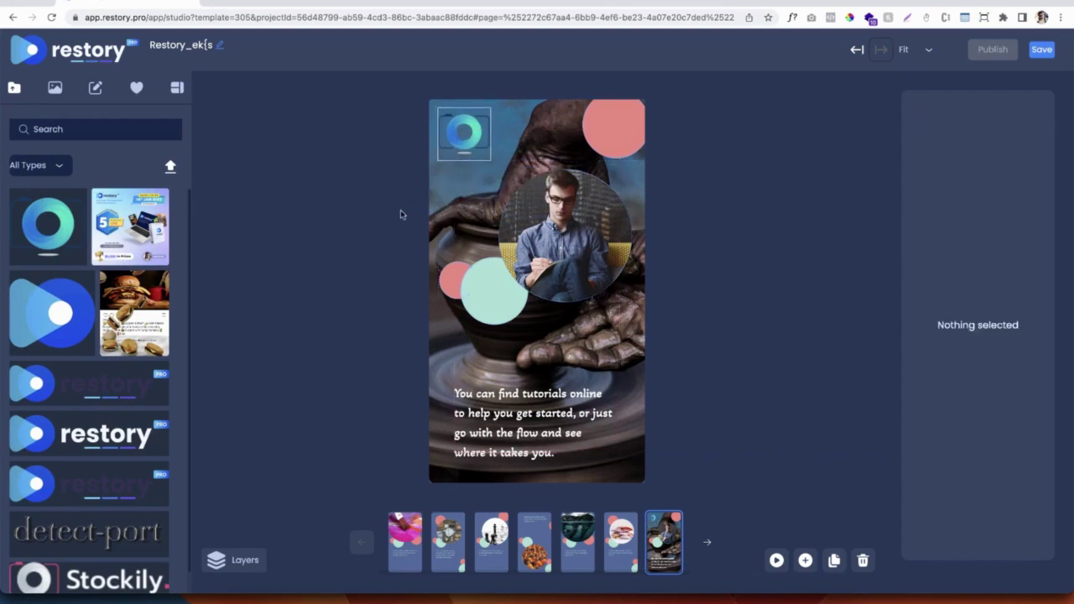
left_click(776, 560)
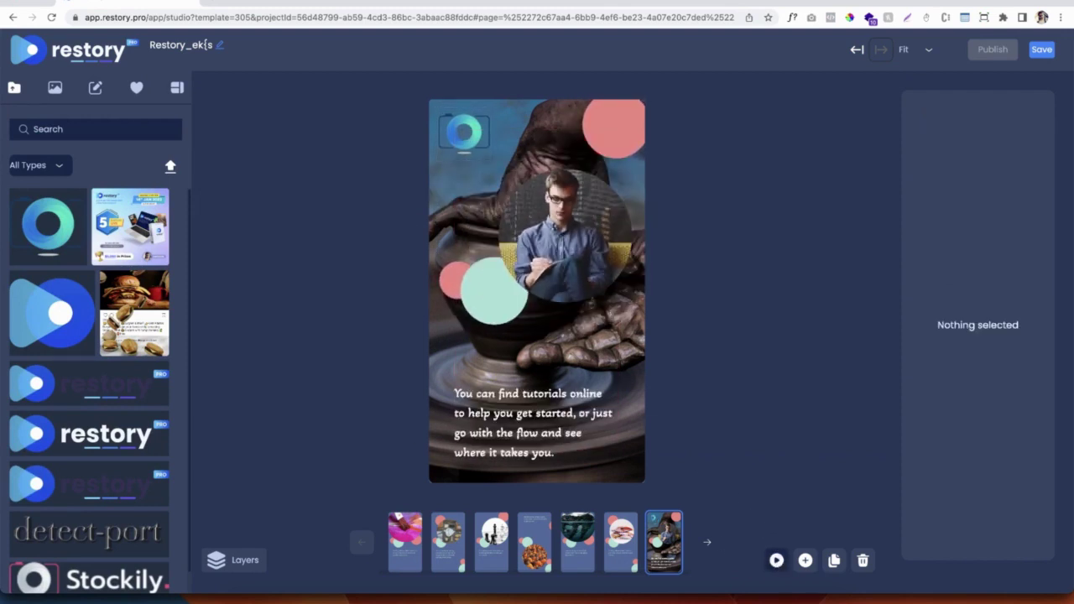
On slide 4, add the Celebrities Who Love Pizza text template above the circular monks photo.
left_click(538, 532)
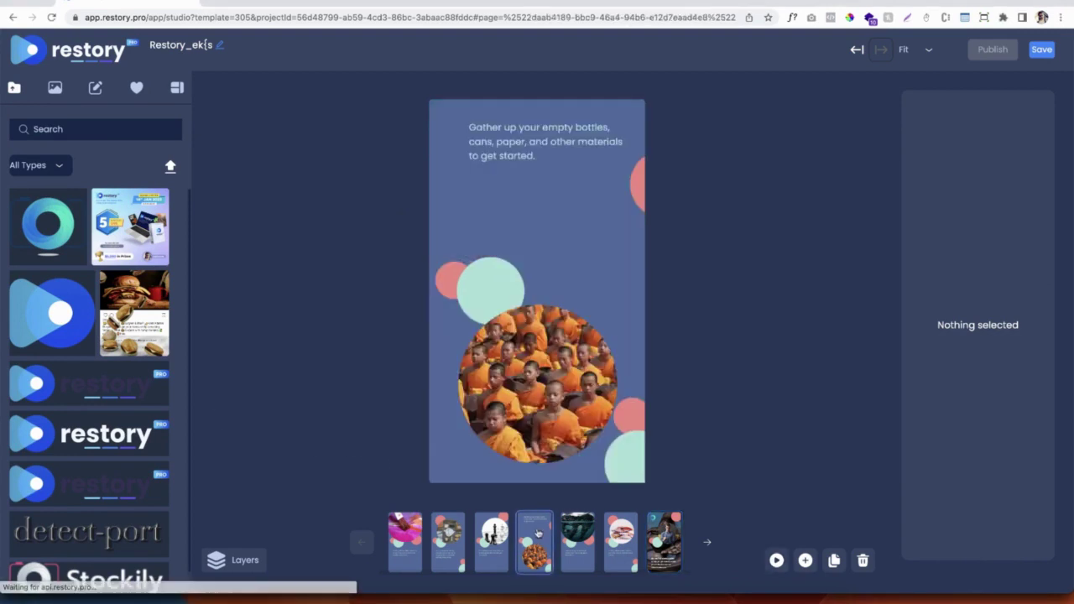
left_click(93, 90)
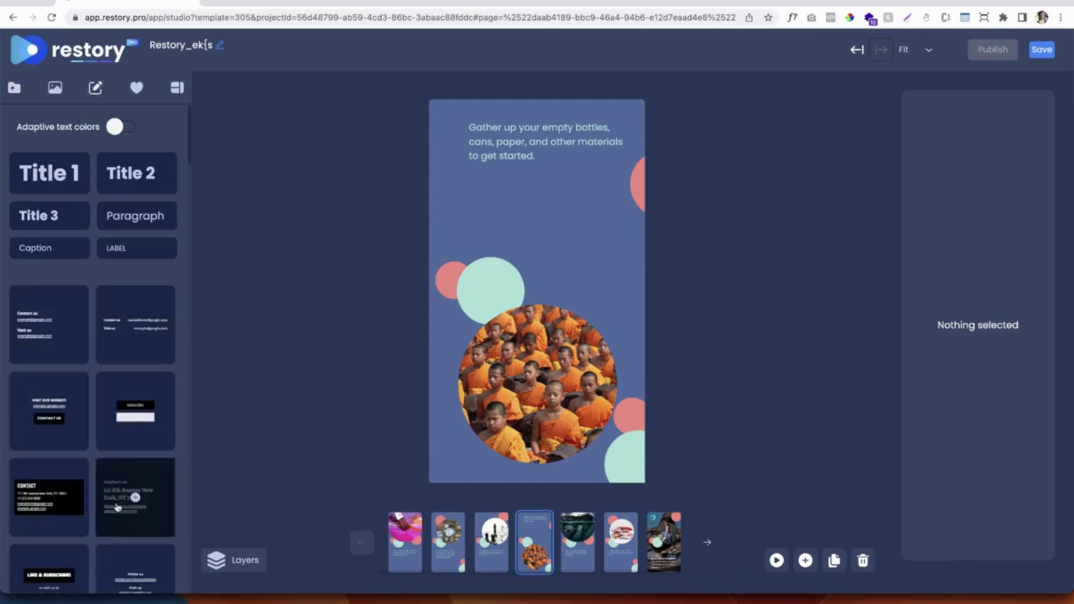
scroll(117, 507, "down", 1)
scroll(116, 507, "down", 8)
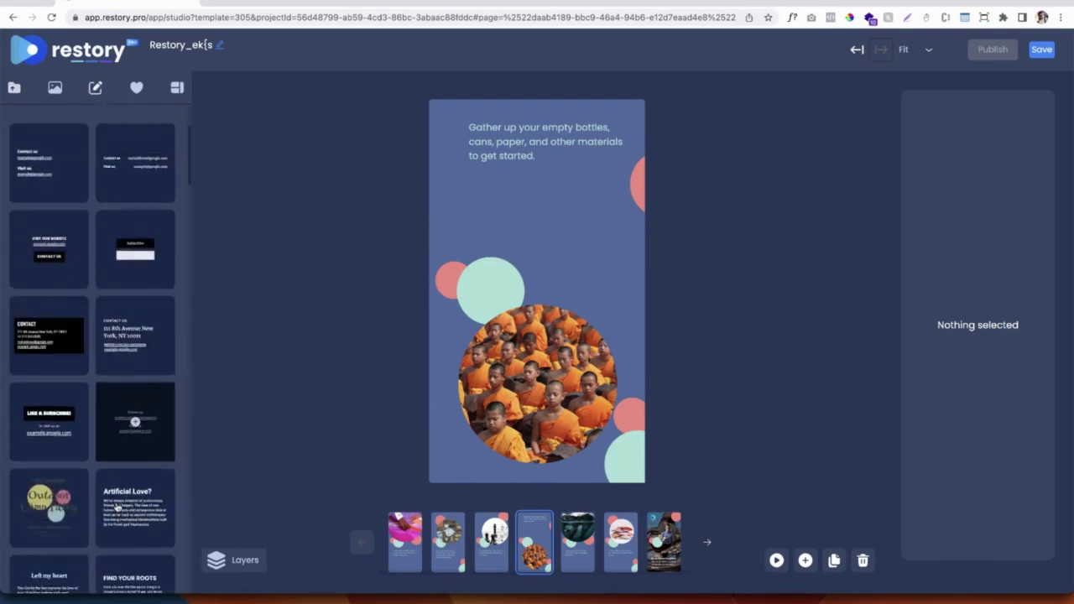
scroll(117, 506, "down", 10)
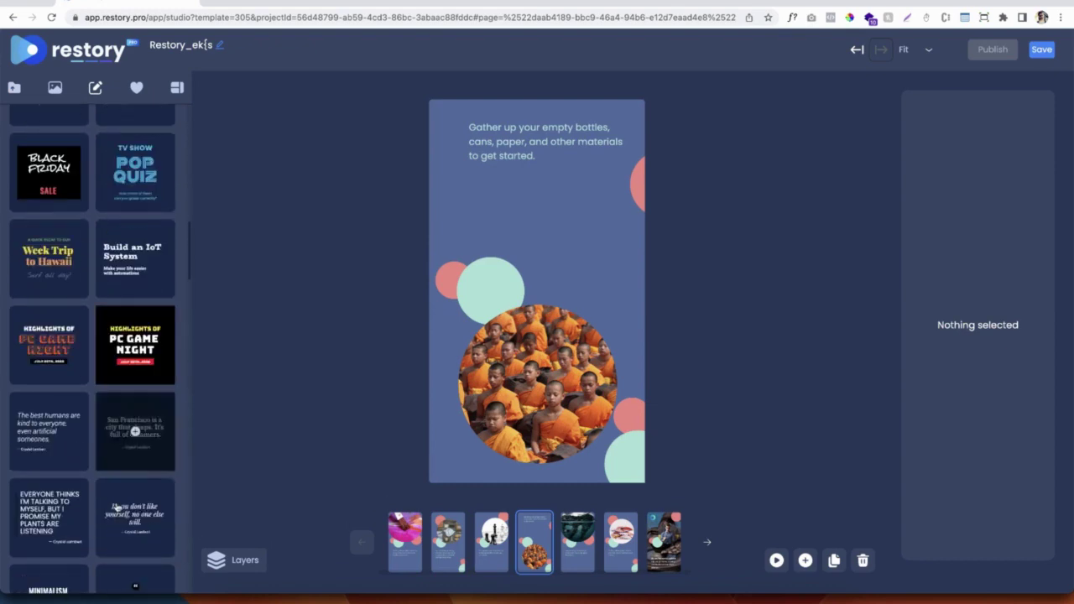
scroll(138, 411, "down", 15)
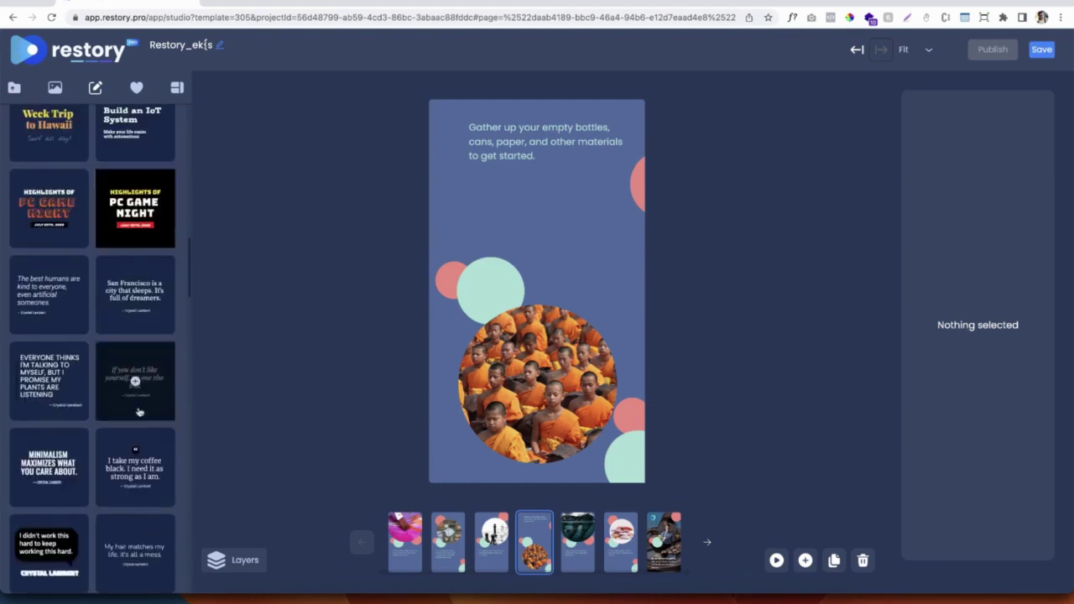
scroll(138, 412, "down", 1)
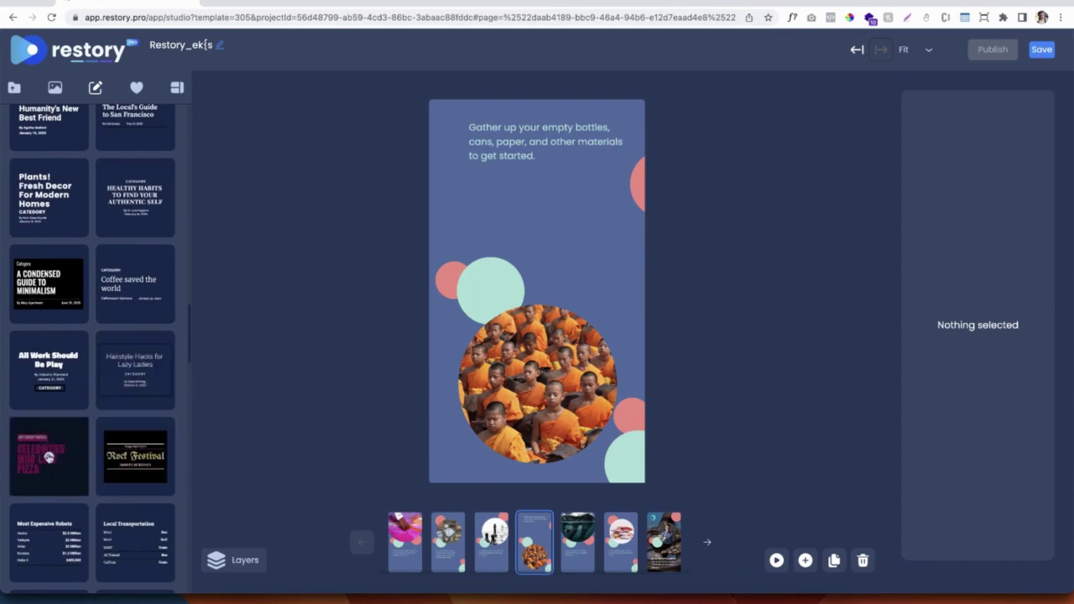
left_click(48, 457)
left_click_drag(528, 360, 531, 234)
Move the pink circle down beside the photo and change the headline to NEW DESIGNS.
left_click(388, 315)
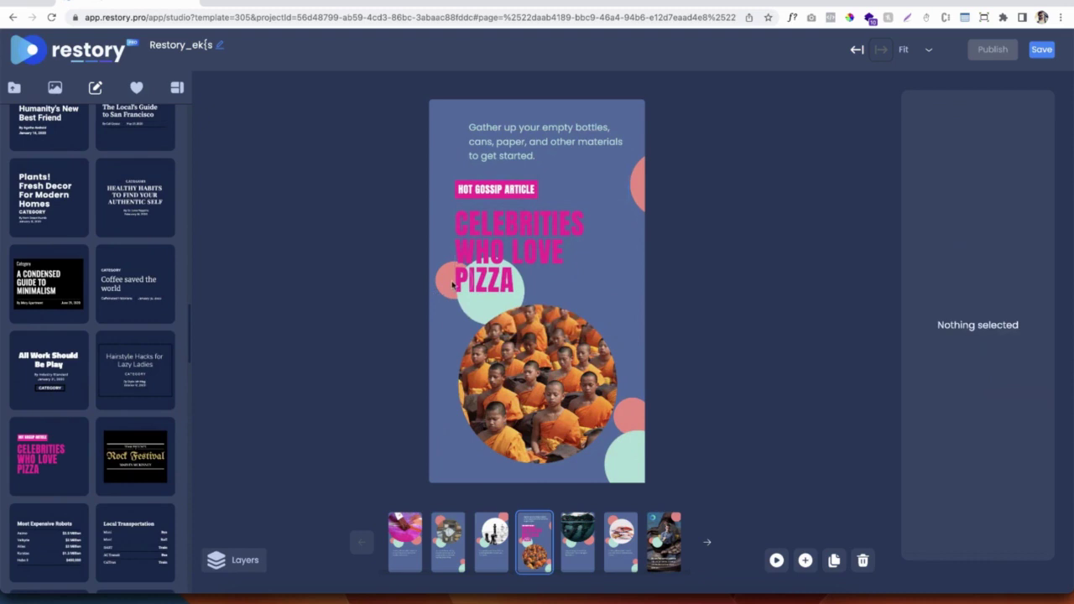
left_click_drag(452, 285, 448, 378)
left_click_drag(471, 331, 478, 325)
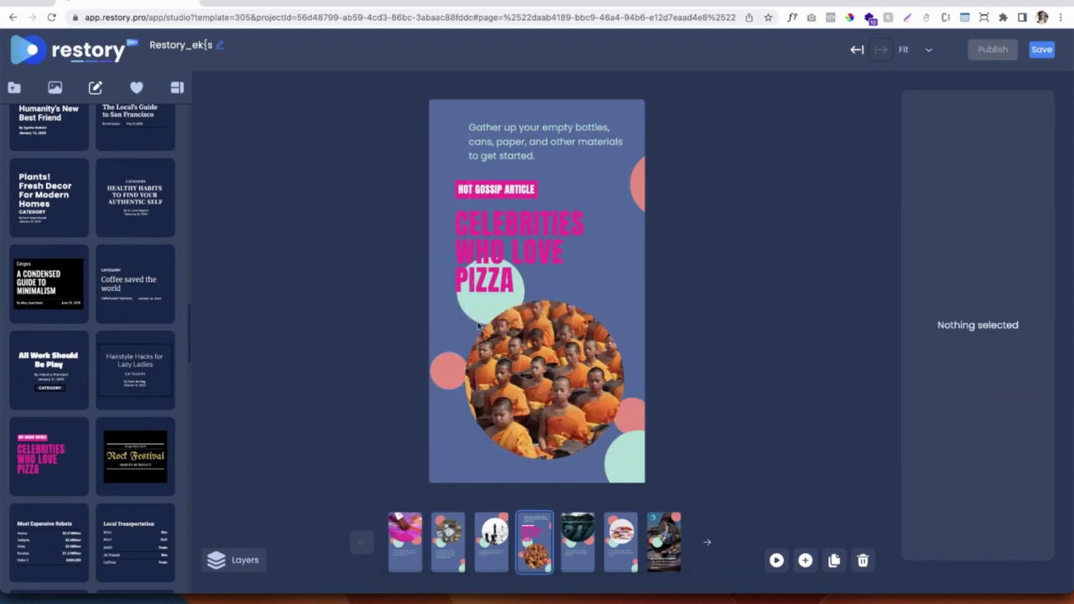
left_click(479, 222)
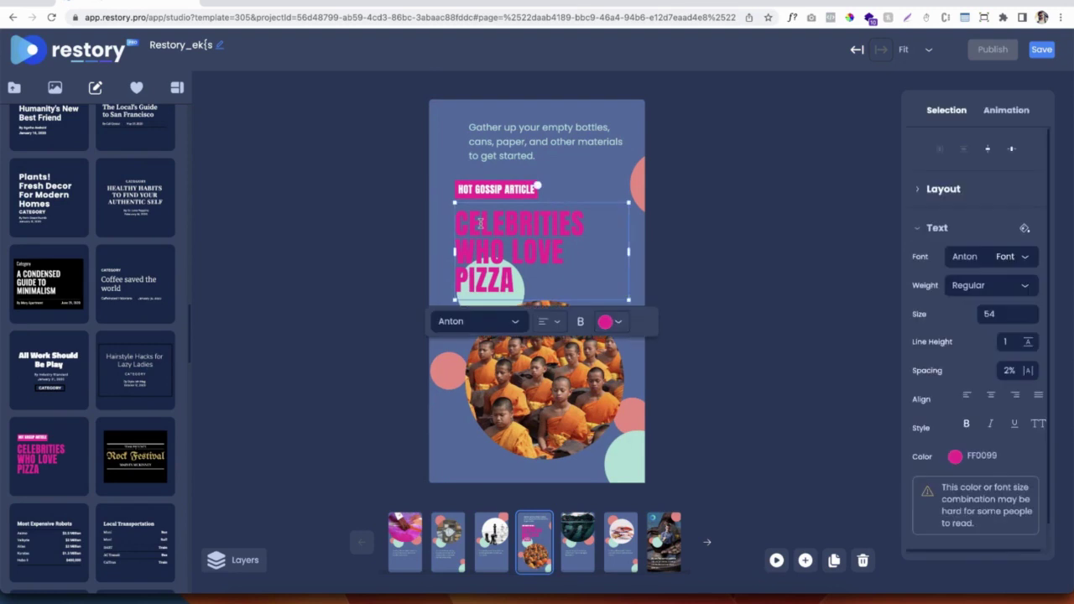
double_click(518, 283)
key("BackSpace")
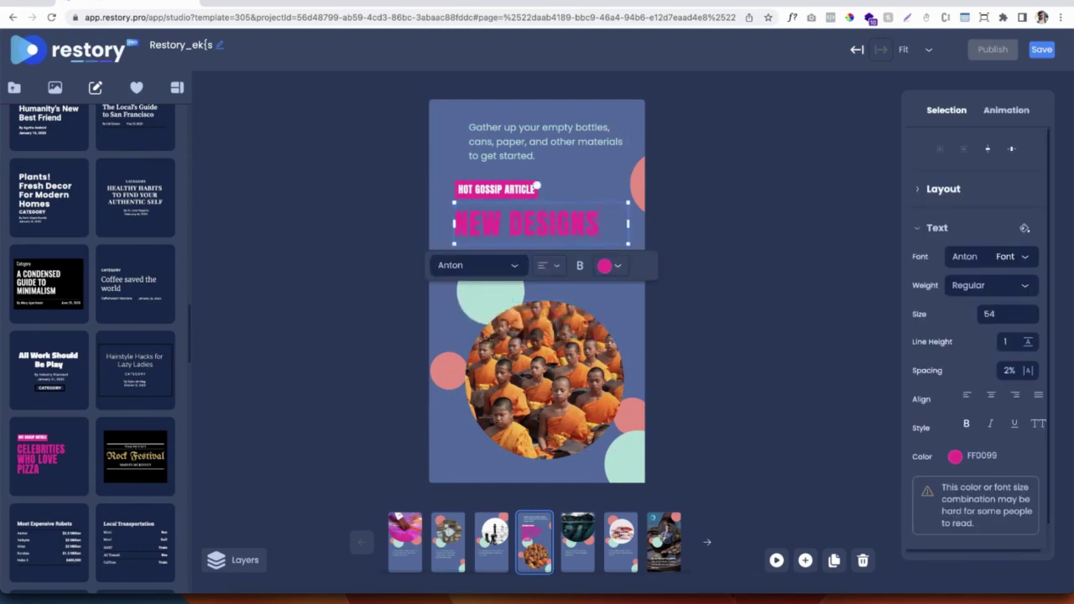
left_click(476, 191)
Rewrite the HOT GOSSIP ARTICLE label as CHECK OUR LATEST and preview the slide.
left_click(477, 191)
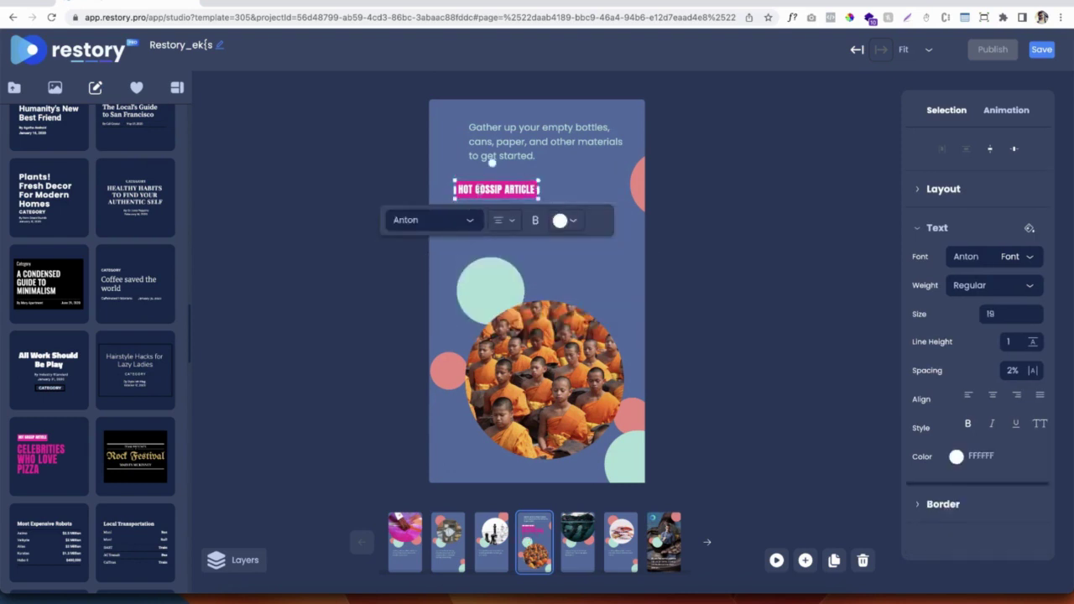
type("C")
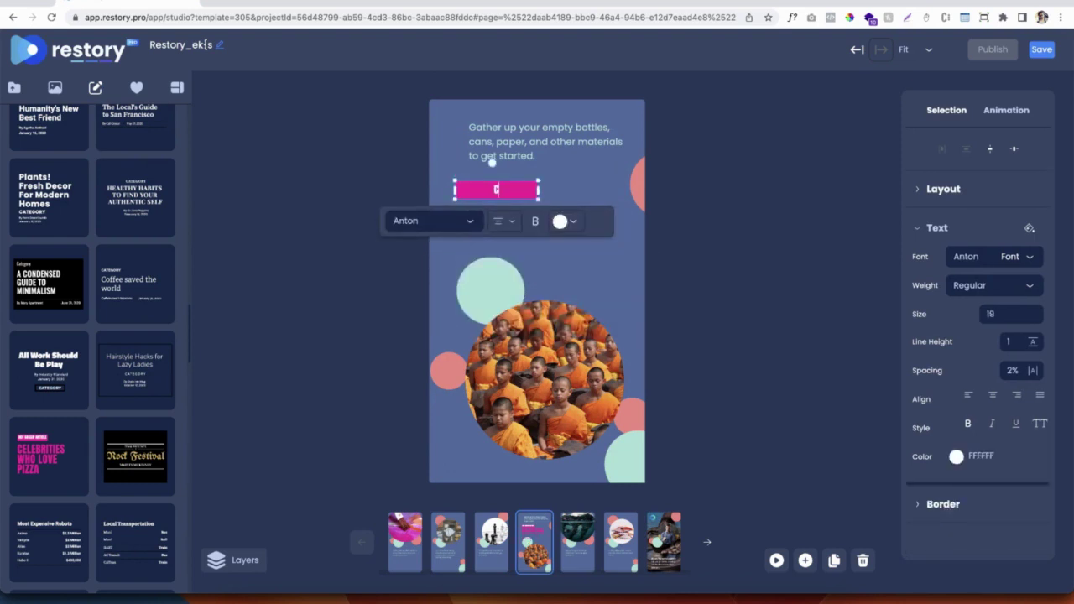
type("HECK OUR LATEST")
left_click(370, 318)
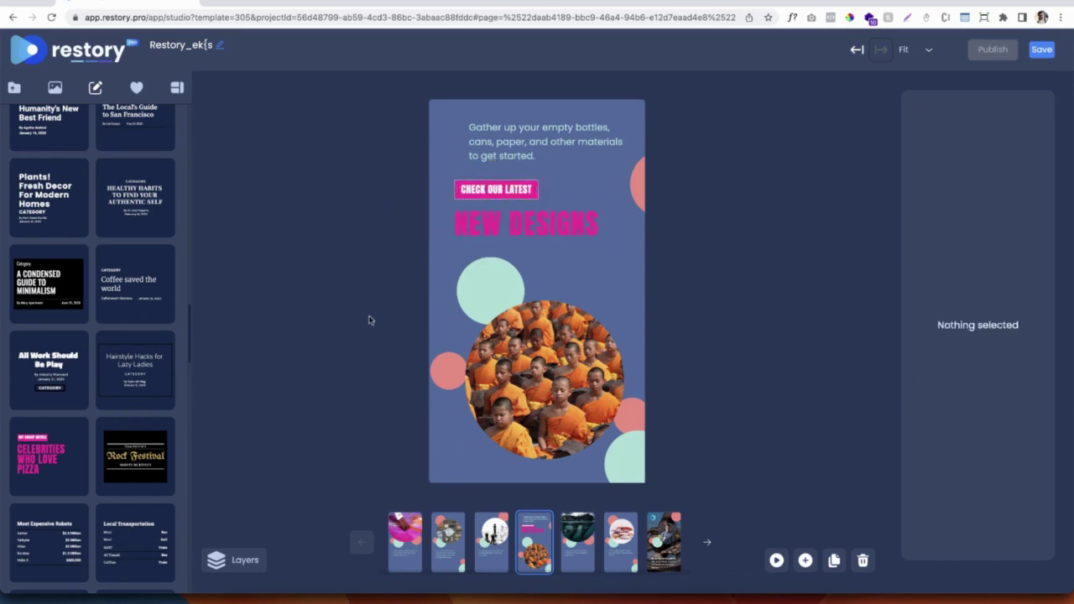
left_click(775, 559)
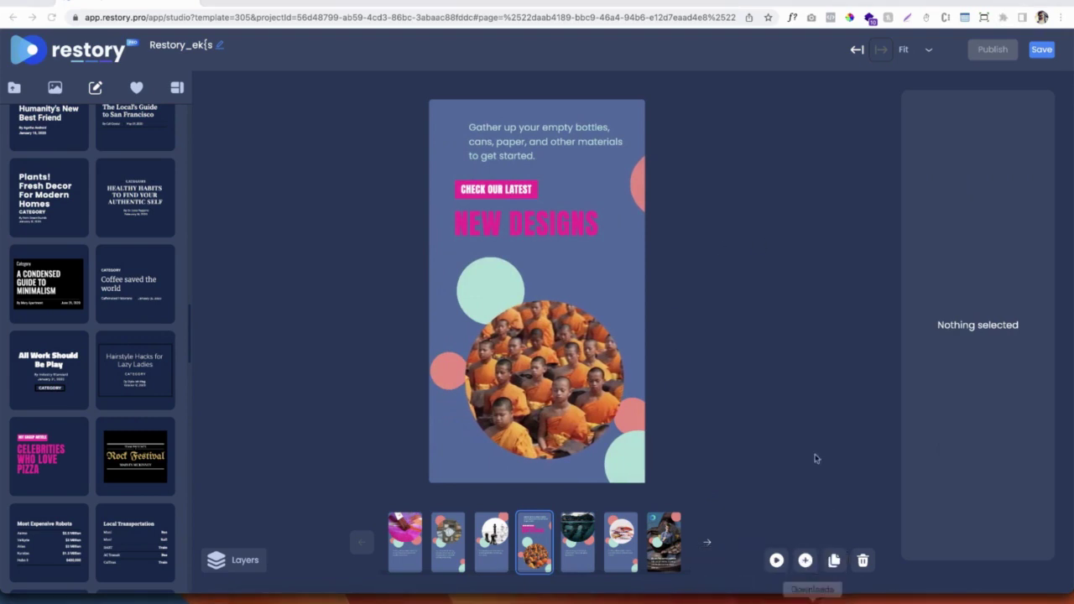
Insert a blank fifth slide with an enlarged heart shape centred on it.
left_click(805, 561)
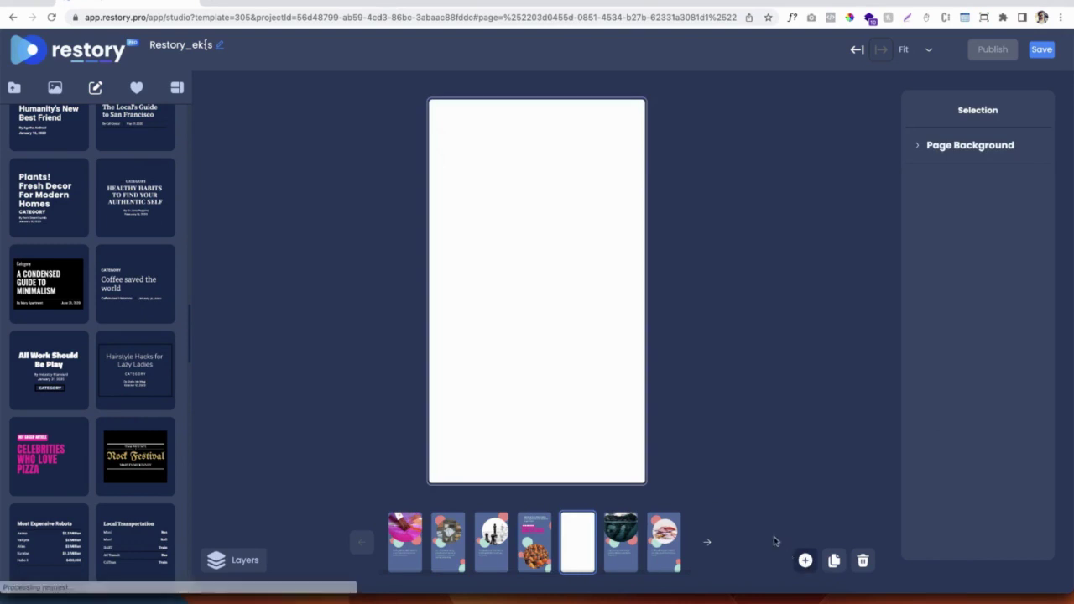
scroll(134, 197, "up", 1)
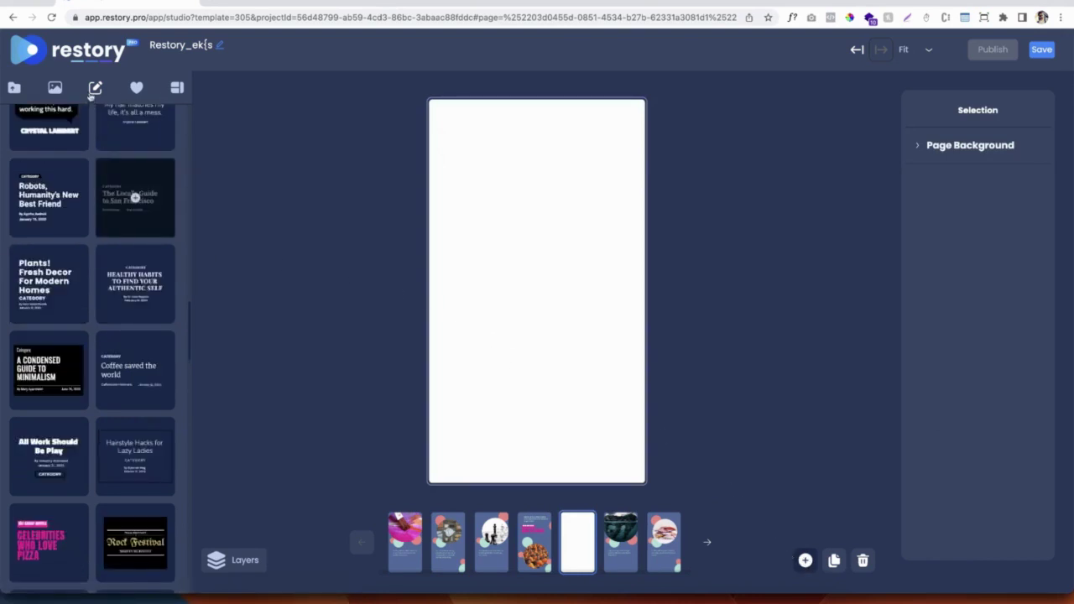
left_click(135, 87)
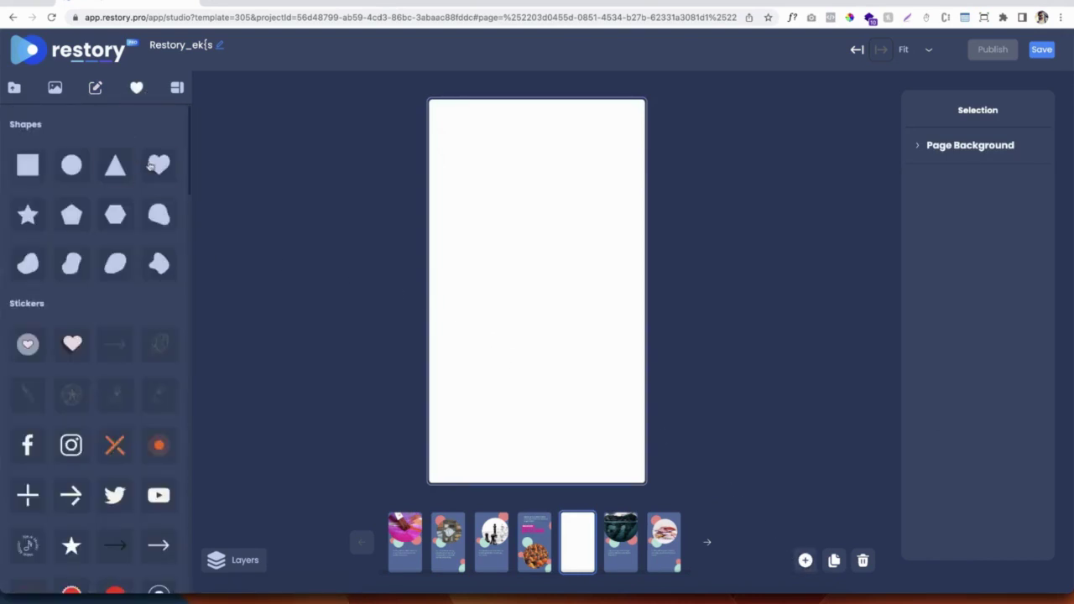
left_click(158, 164)
left_click_drag(494, 172, 515, 229)
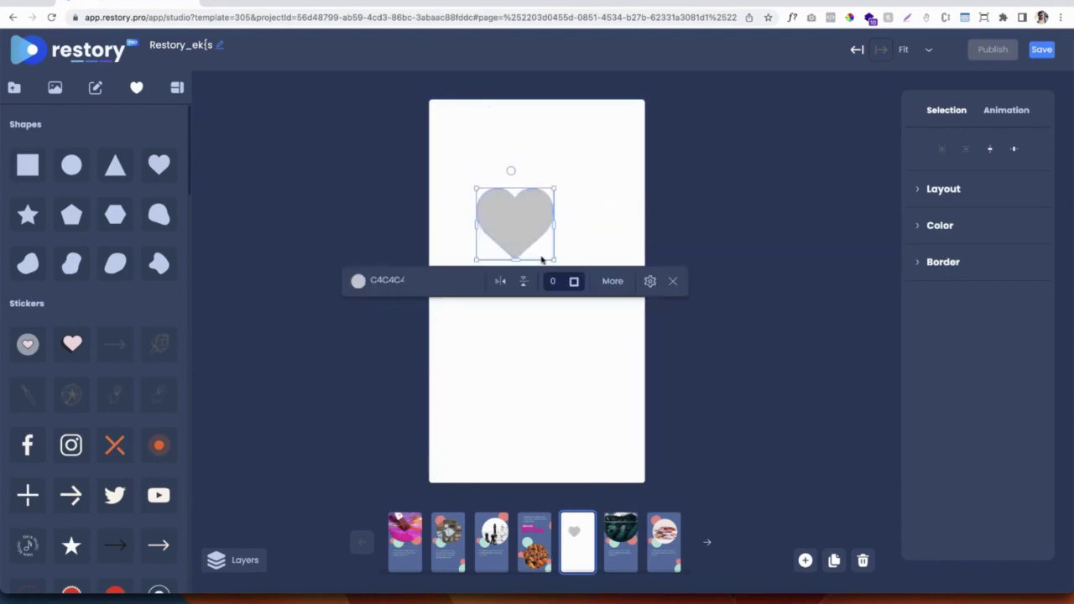
left_click_drag(555, 259, 600, 307)
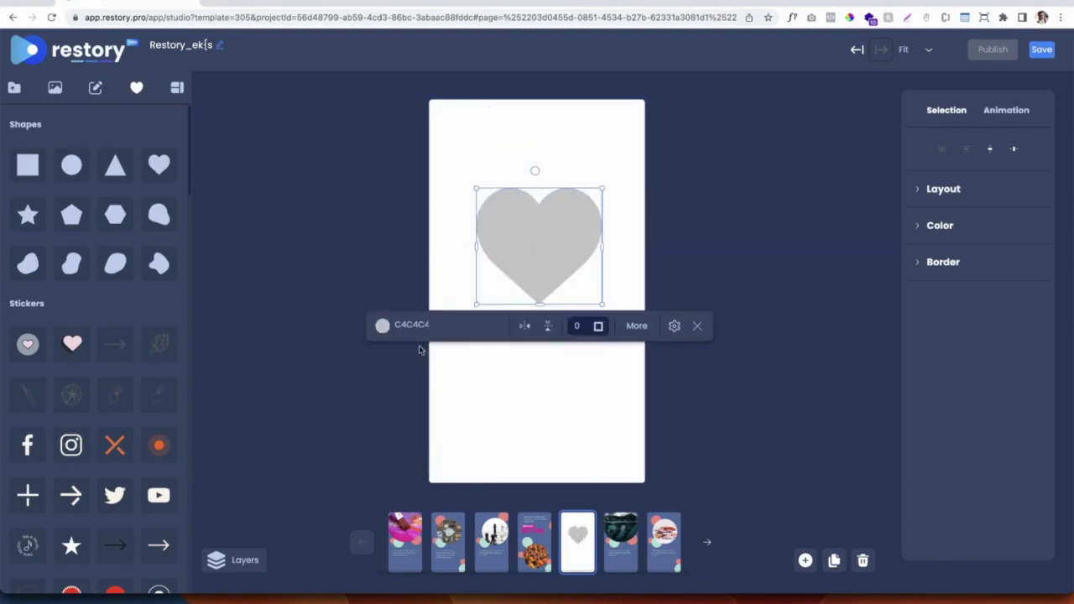
Fill the heart with the rainbow embroidery-thread craft stock photo.
left_click(54, 87)
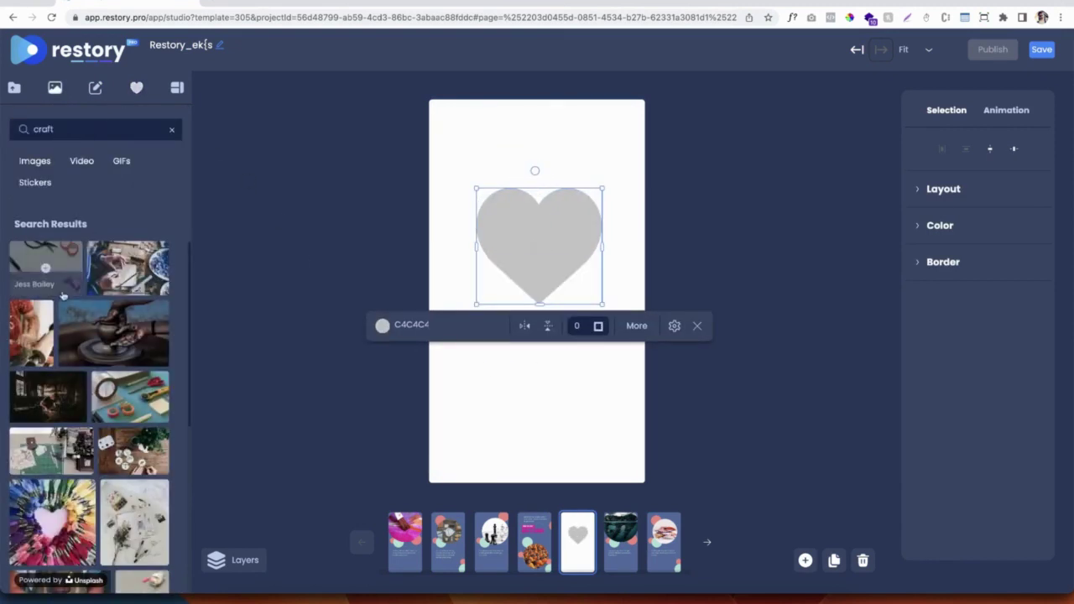
scroll(54, 383, "down", 3)
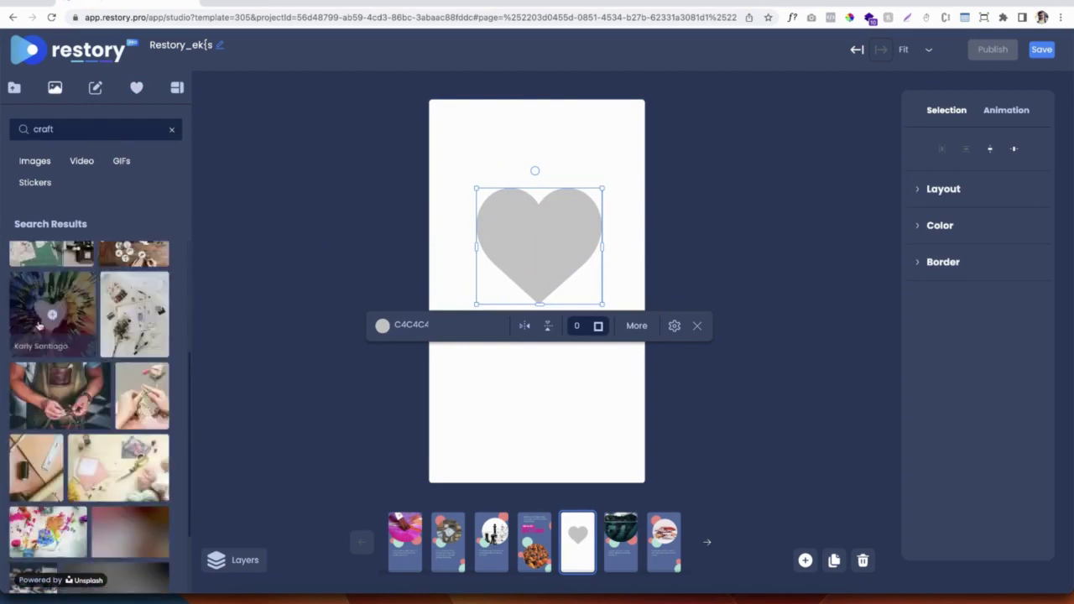
left_click(54, 319)
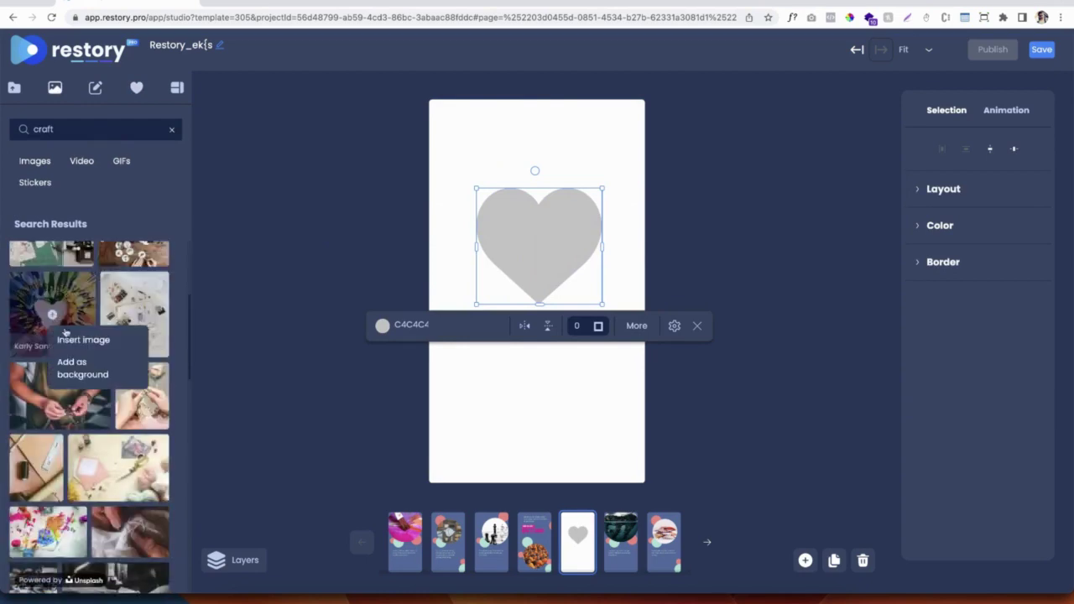
left_click(83, 339)
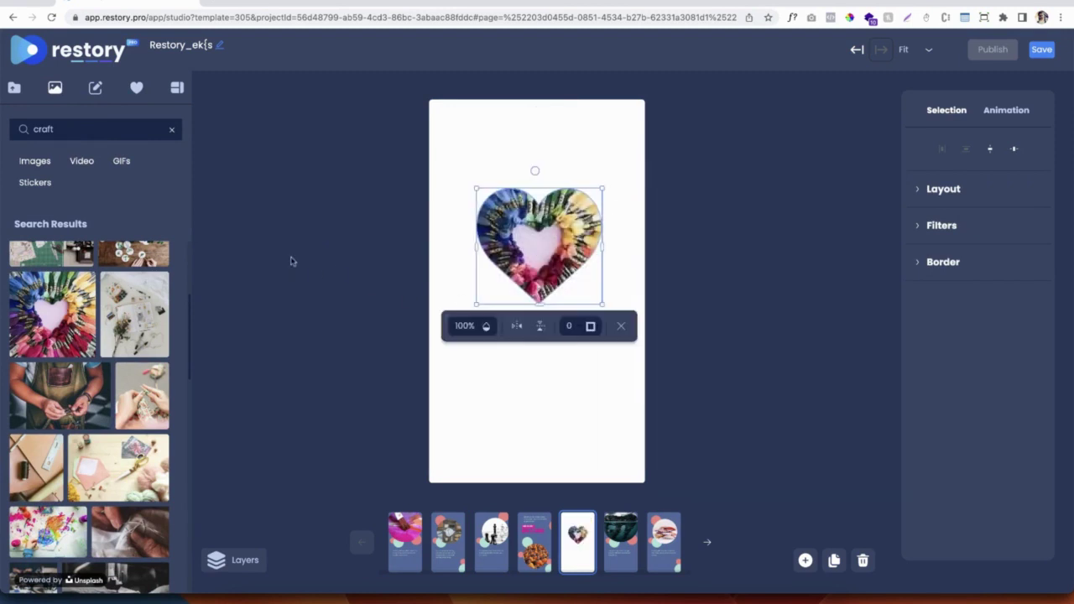
left_click(323, 254)
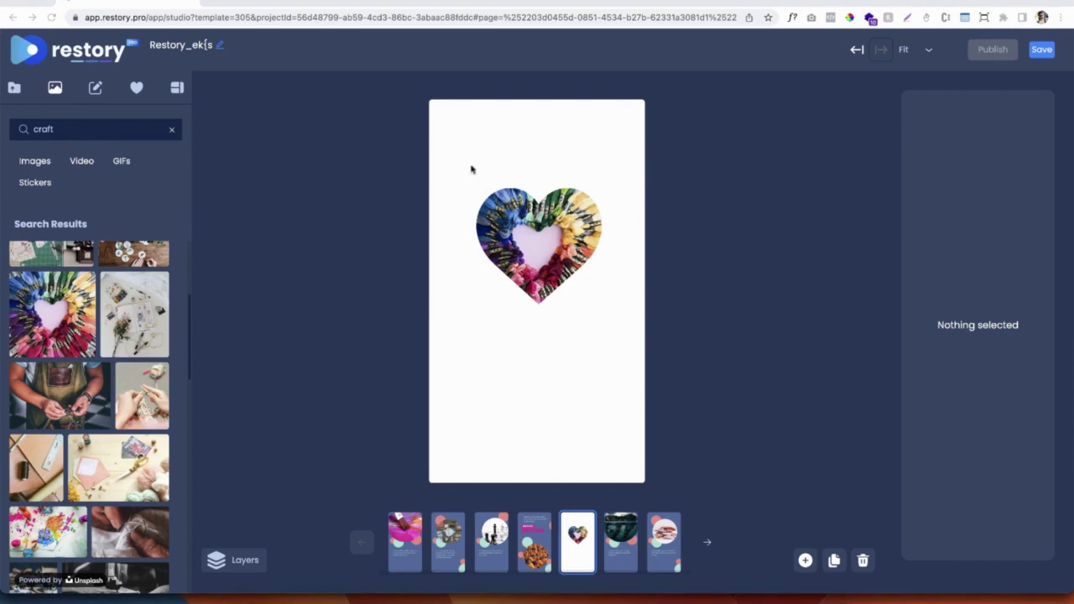
left_click(136, 89)
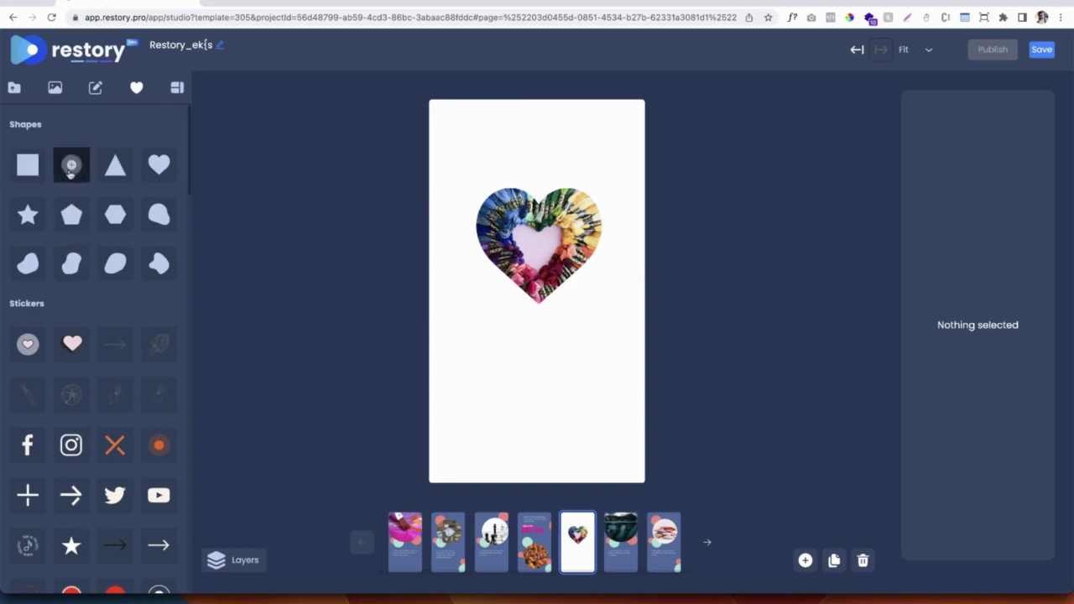
Add an enlarged circle shape centred below the heart.
left_click(71, 167)
left_click_drag(477, 168, 529, 366)
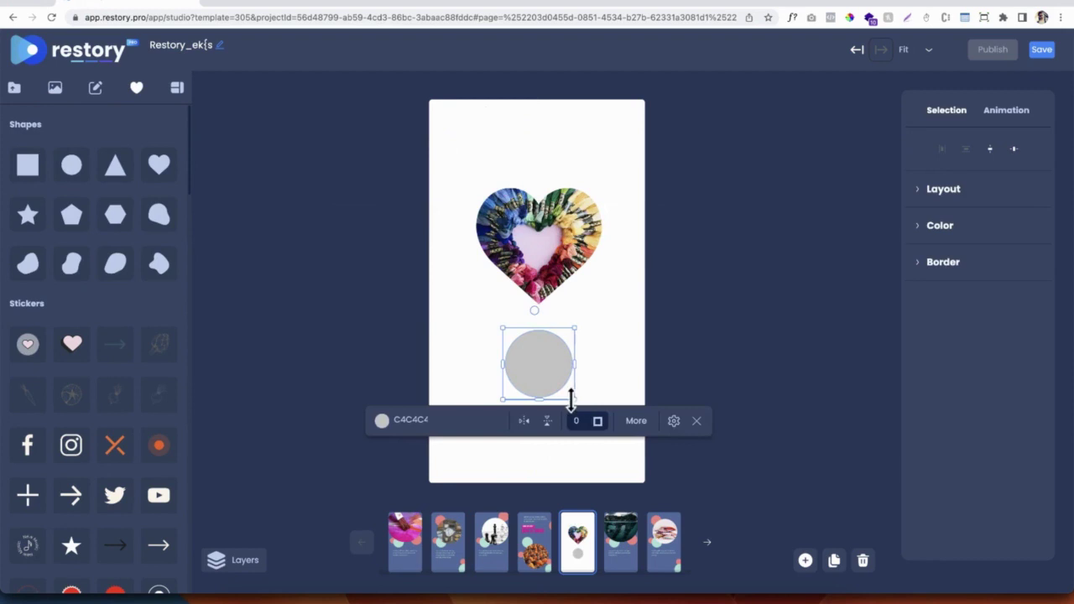
left_click_drag(574, 399, 613, 446)
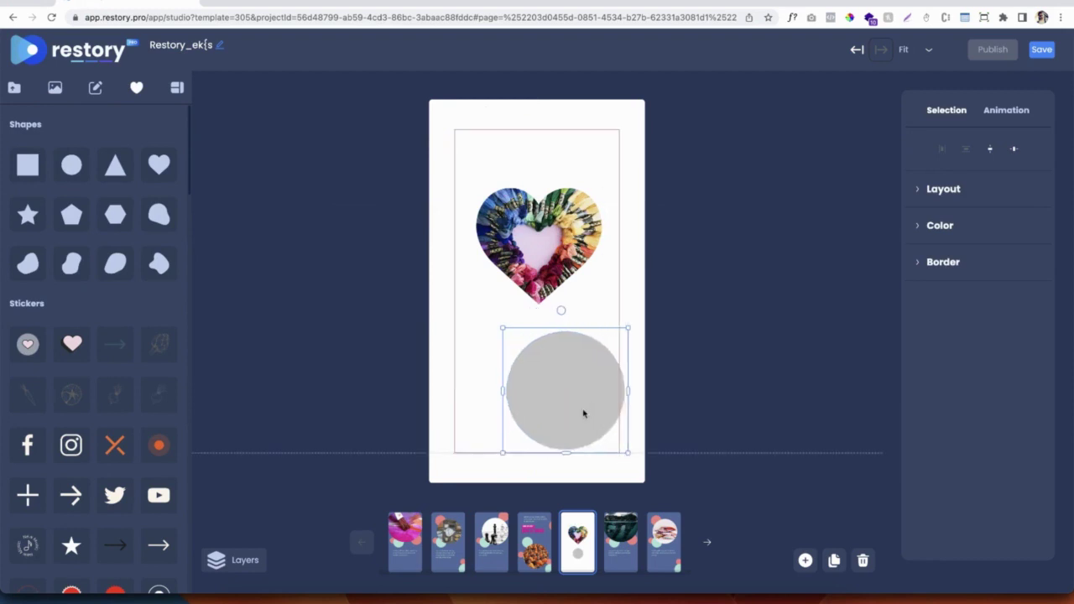
left_click_drag(582, 412, 544, 394)
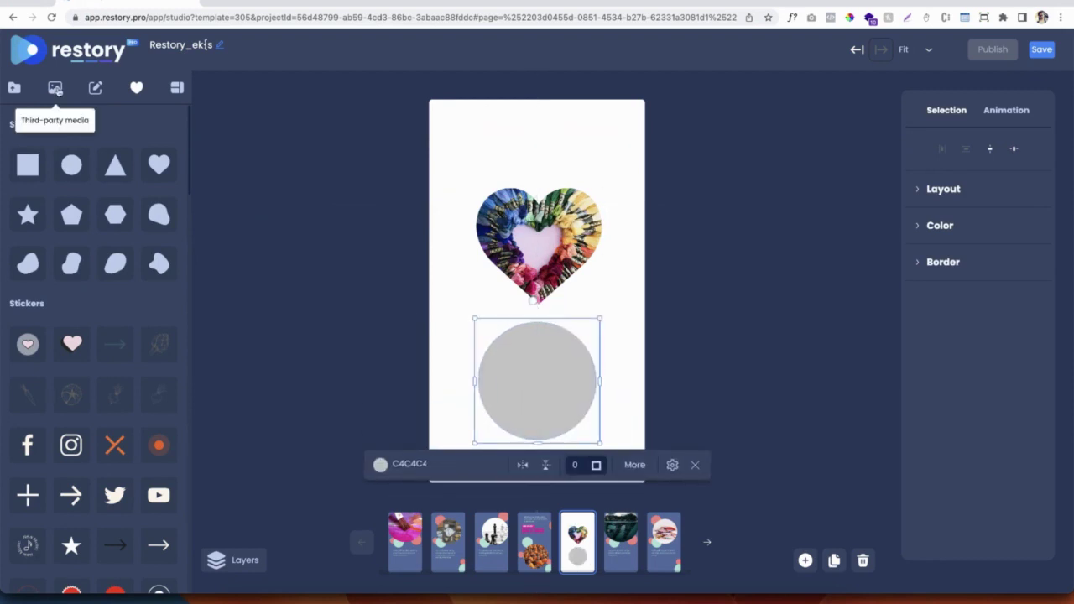
Insert a craft stock video clip and drop it into the circle.
left_click(55, 88)
left_click(84, 167)
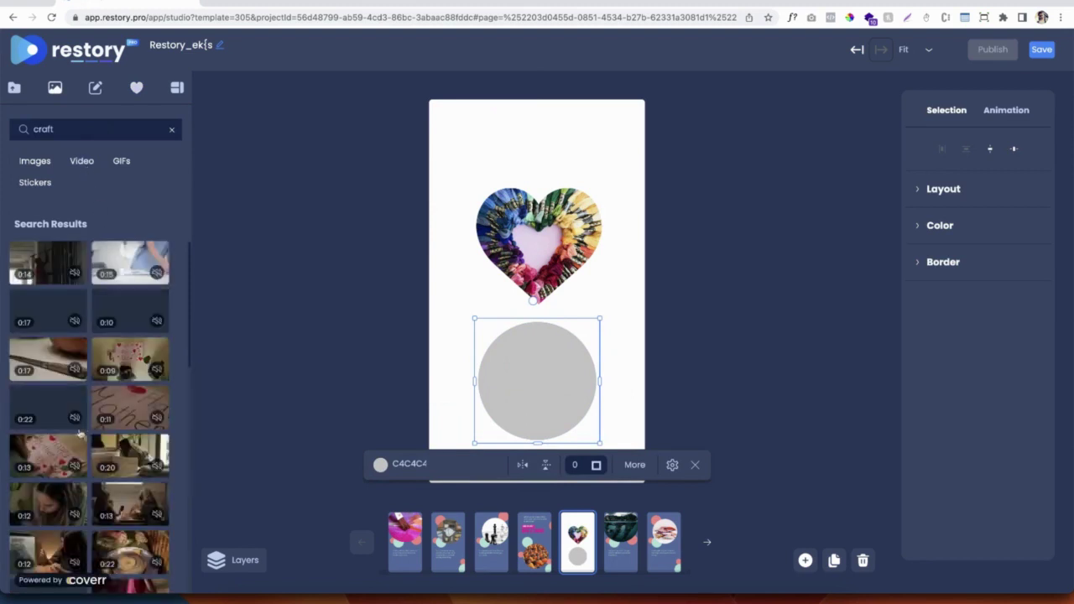
left_click(128, 457)
left_click(149, 480)
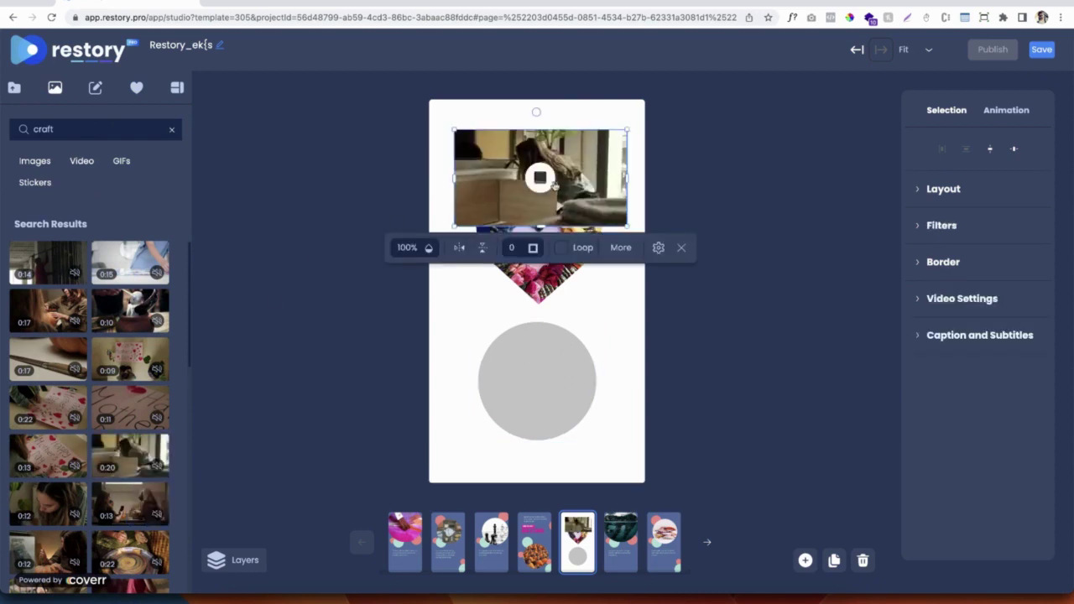
left_click_drag(555, 186, 537, 394)
left_click(523, 372)
left_click(723, 427)
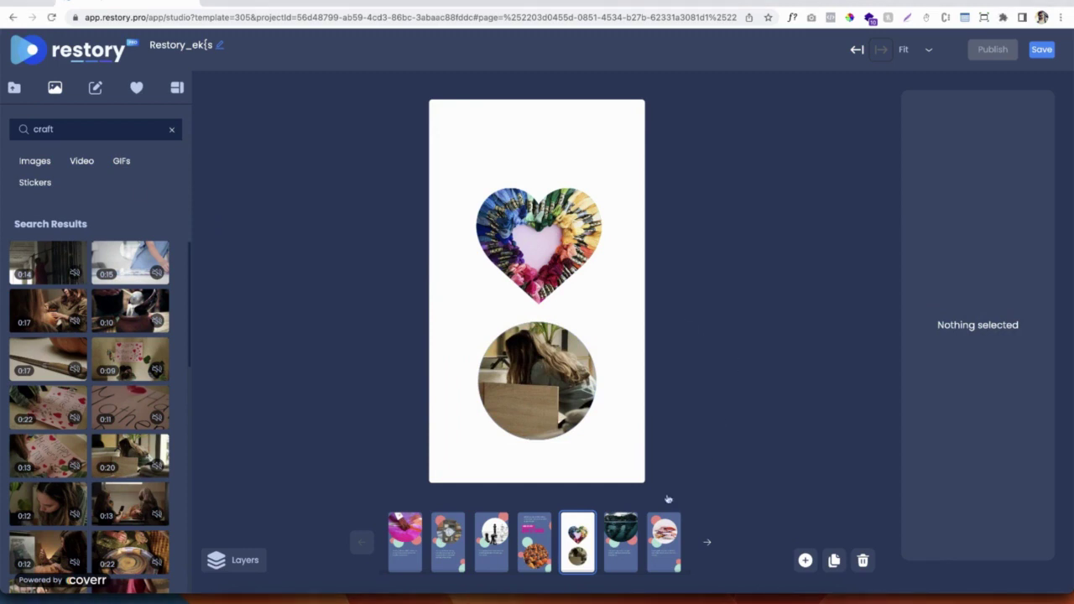
Add the Food & Stuff Cover page template to the story.
left_click(176, 88)
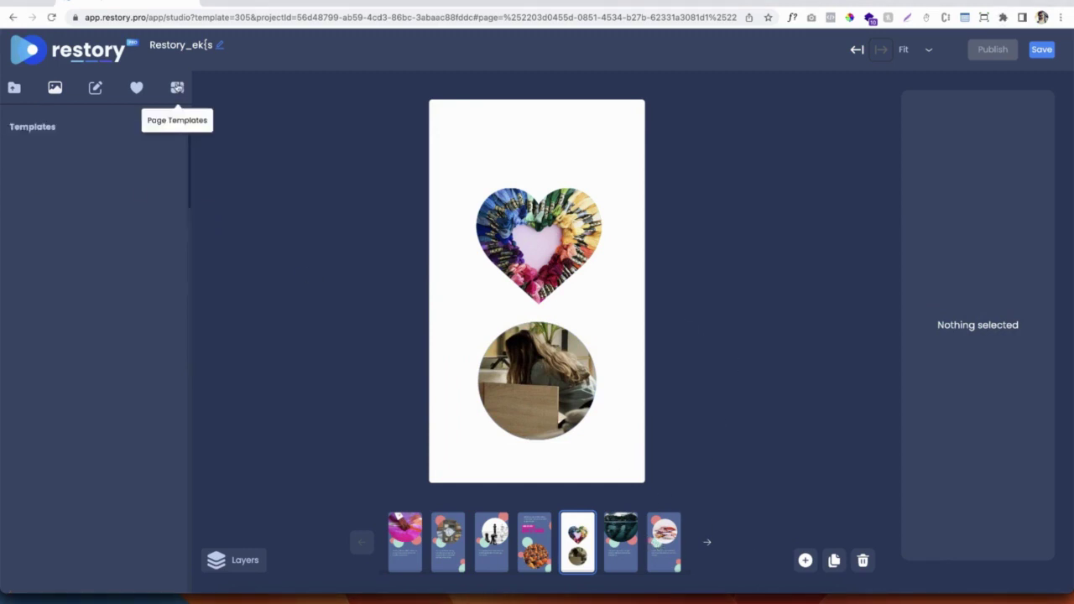
scroll(132, 369, "down", 3)
scroll(126, 378, "down", 2)
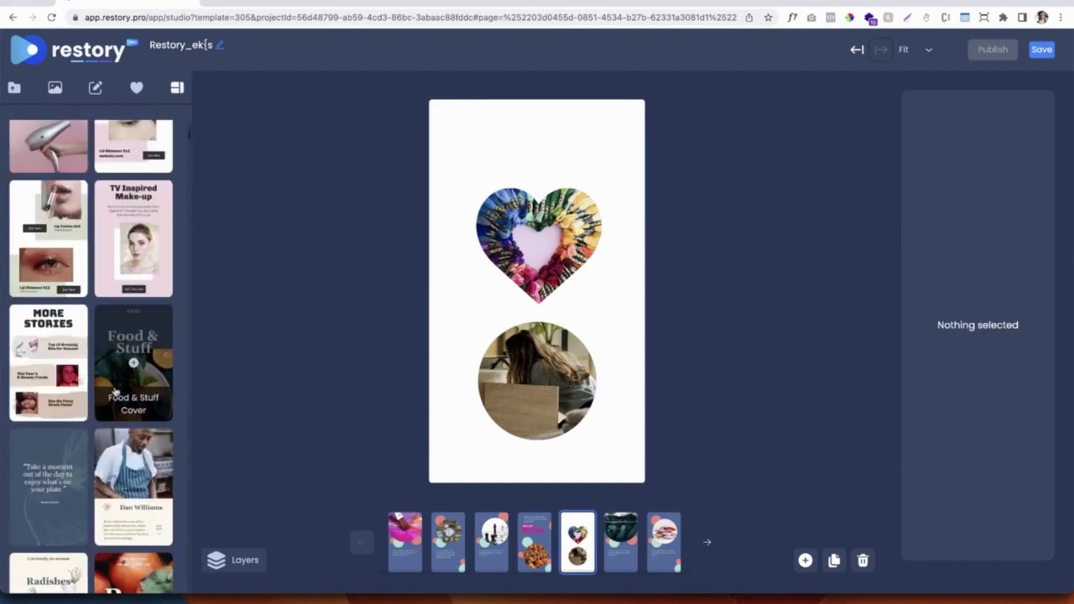
left_click(133, 364)
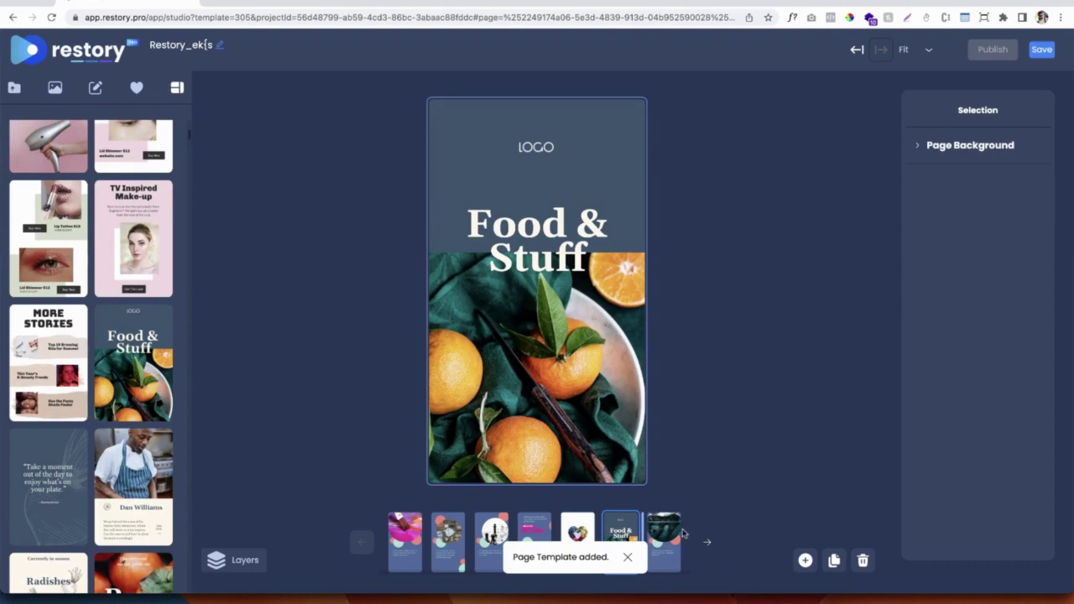
Reorder the page thumbnails so the island page comes last.
left_click(724, 478)
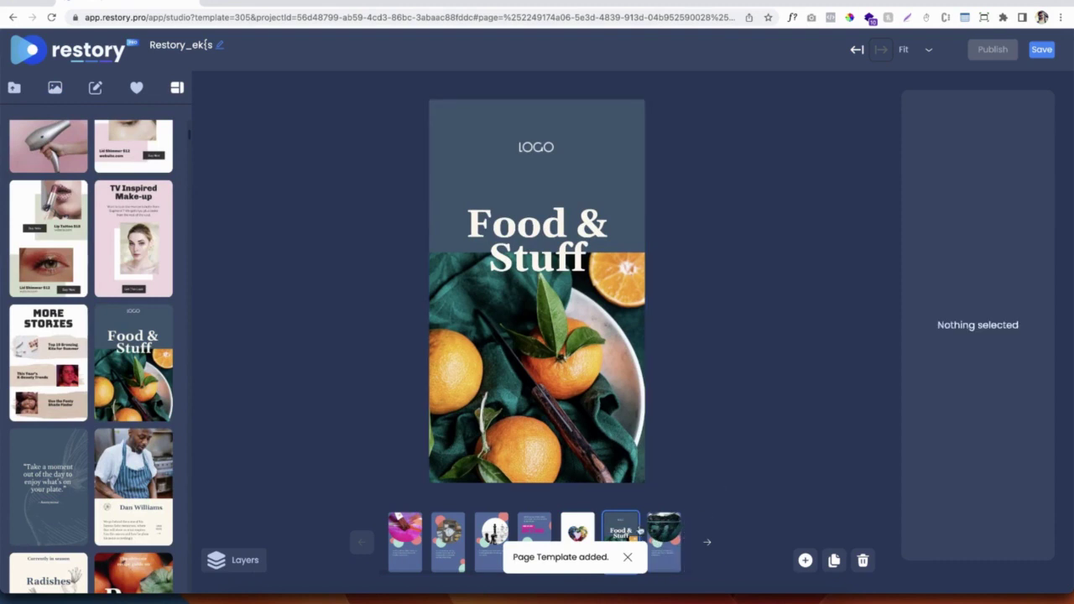
left_click_drag(640, 530, 675, 524)
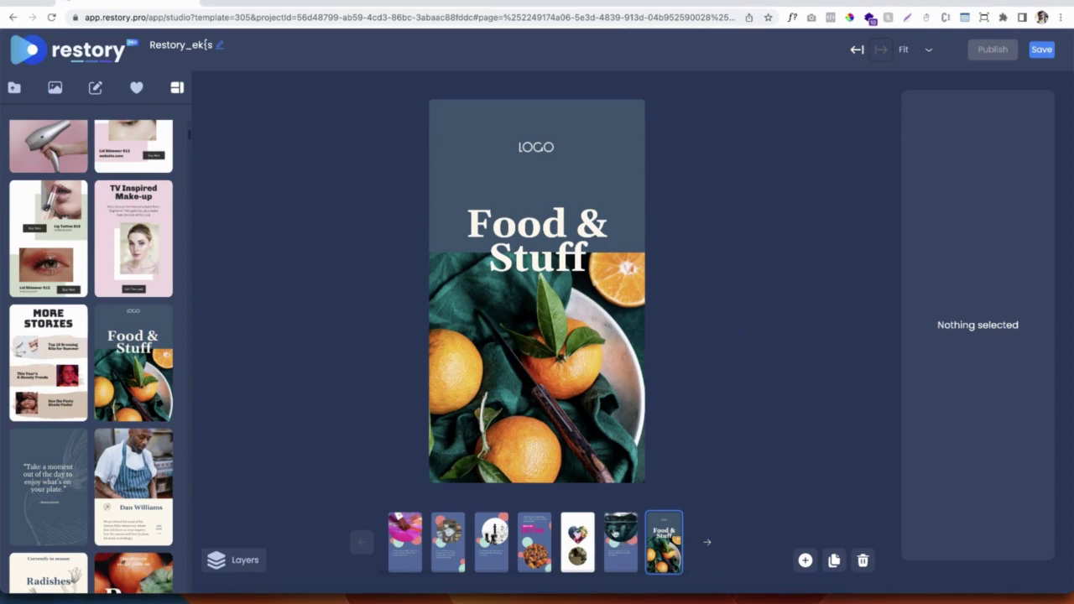
left_click_drag(615, 526, 675, 535)
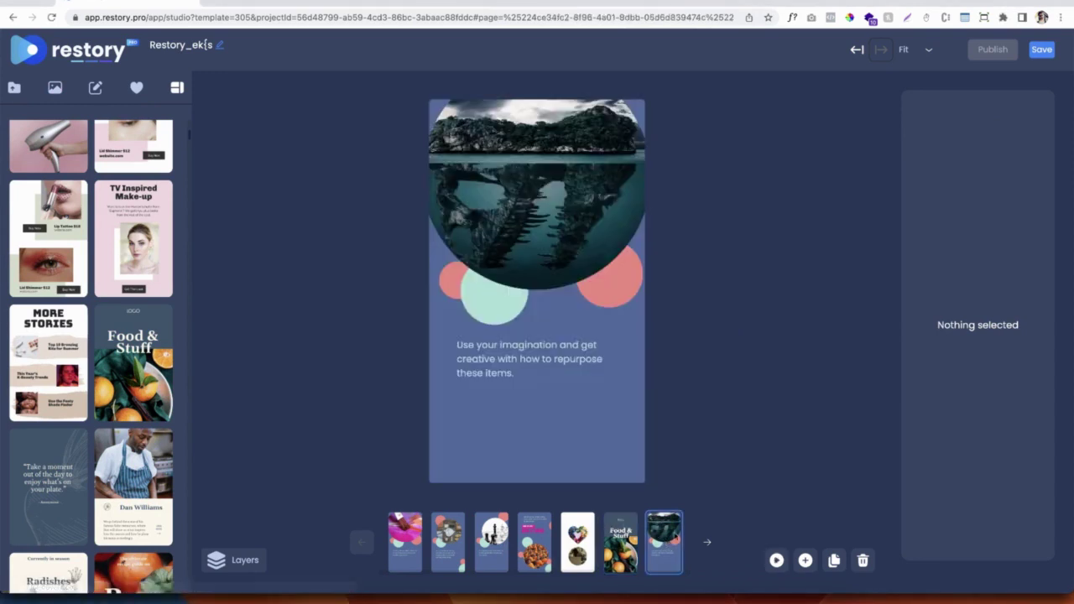
Duplicate the island page, delete the extra copy, and dismiss the Story Saved notice.
left_click(835, 560)
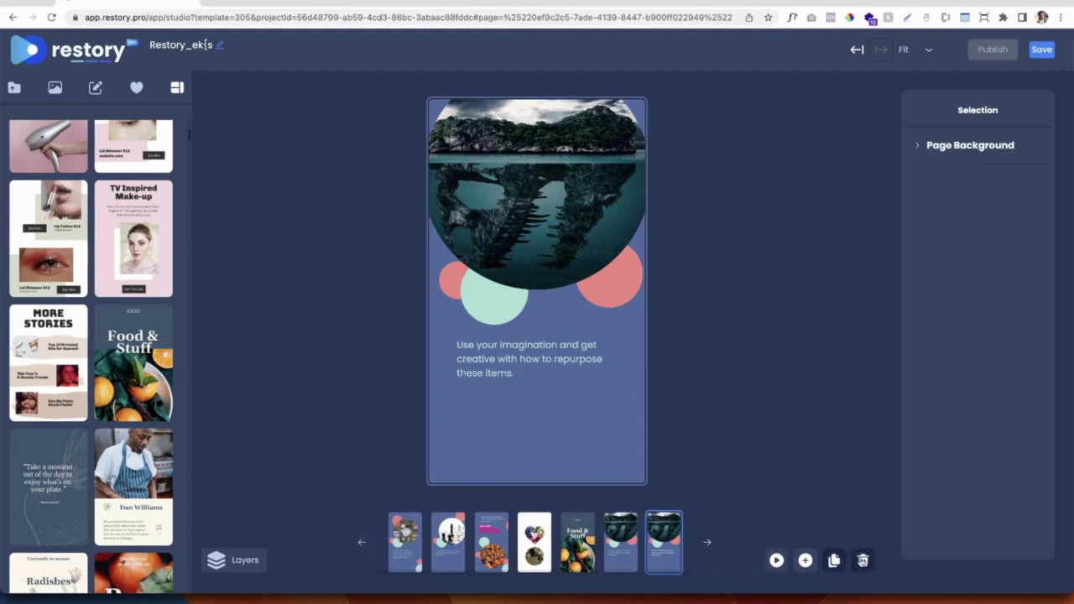
left_click(862, 560)
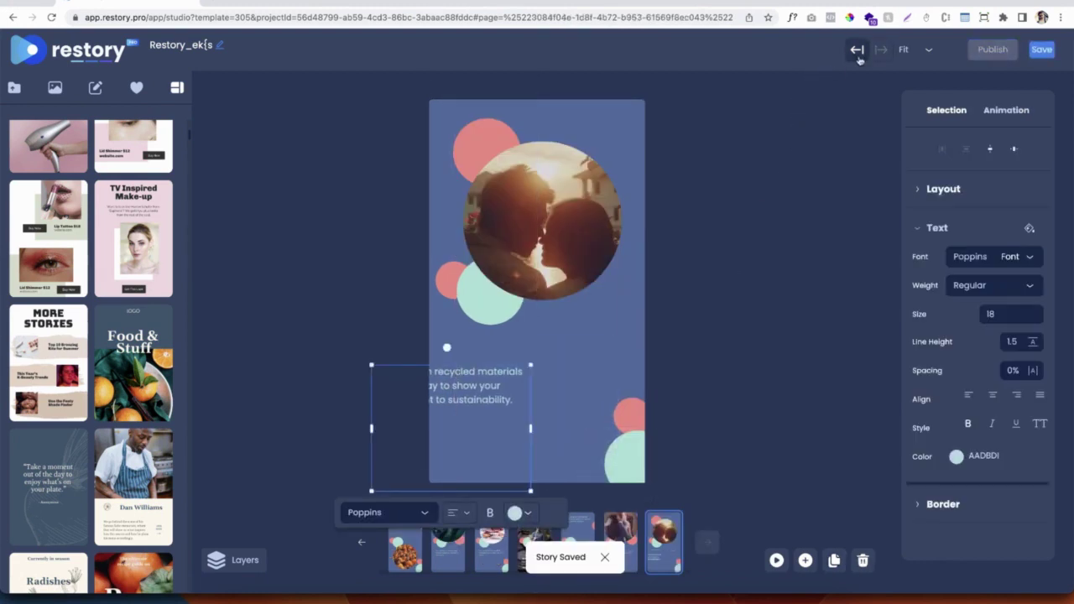
left_click(795, 215)
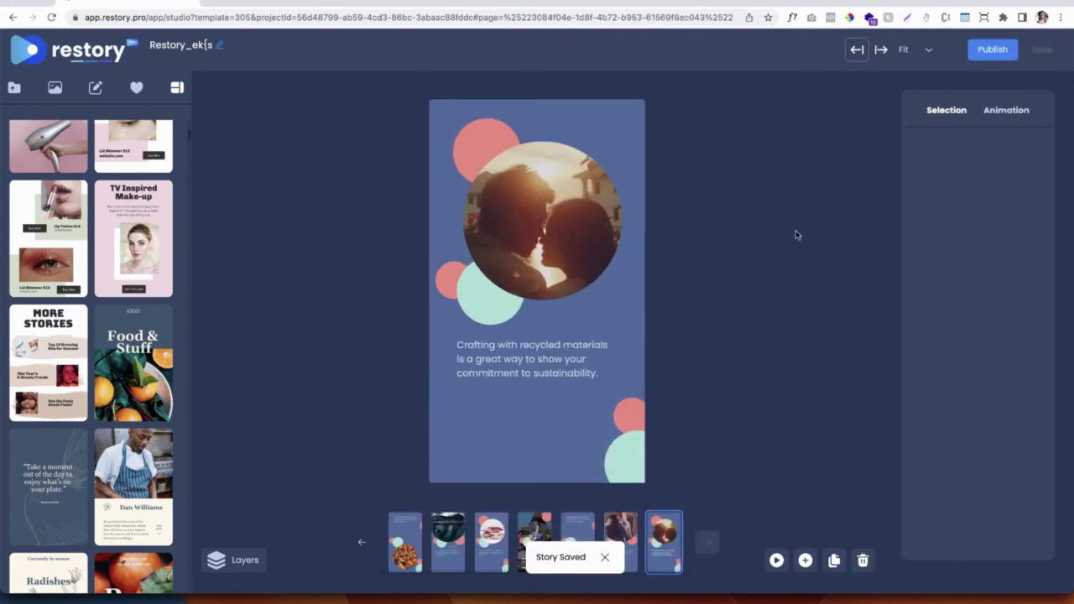
left_click(604, 557)
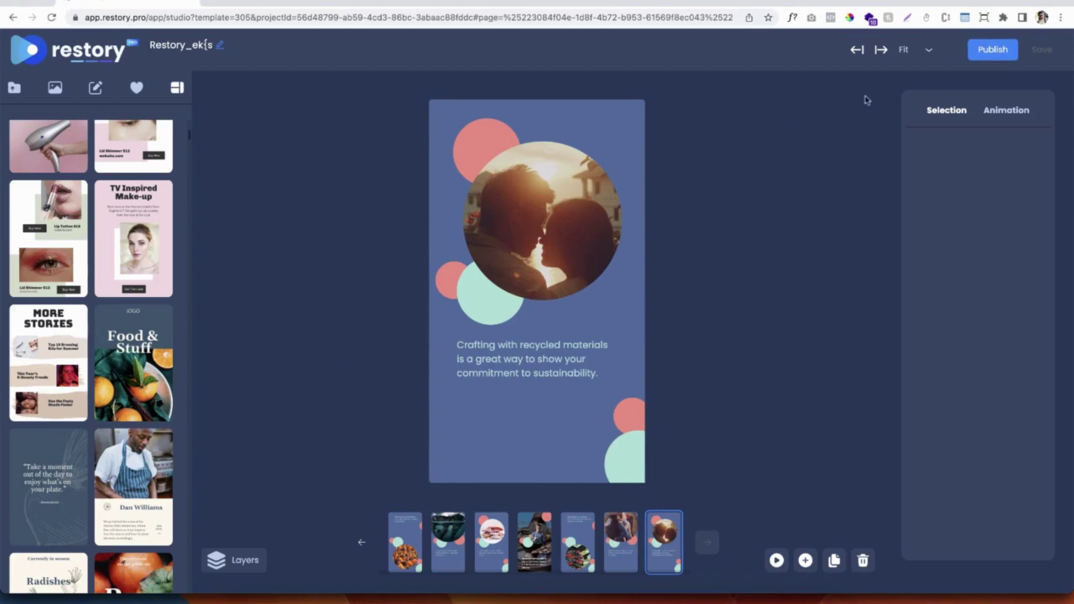
In the Publish settings, set slide 3 to 8 seconds and slide 5 to 12 seconds.
left_click(993, 51)
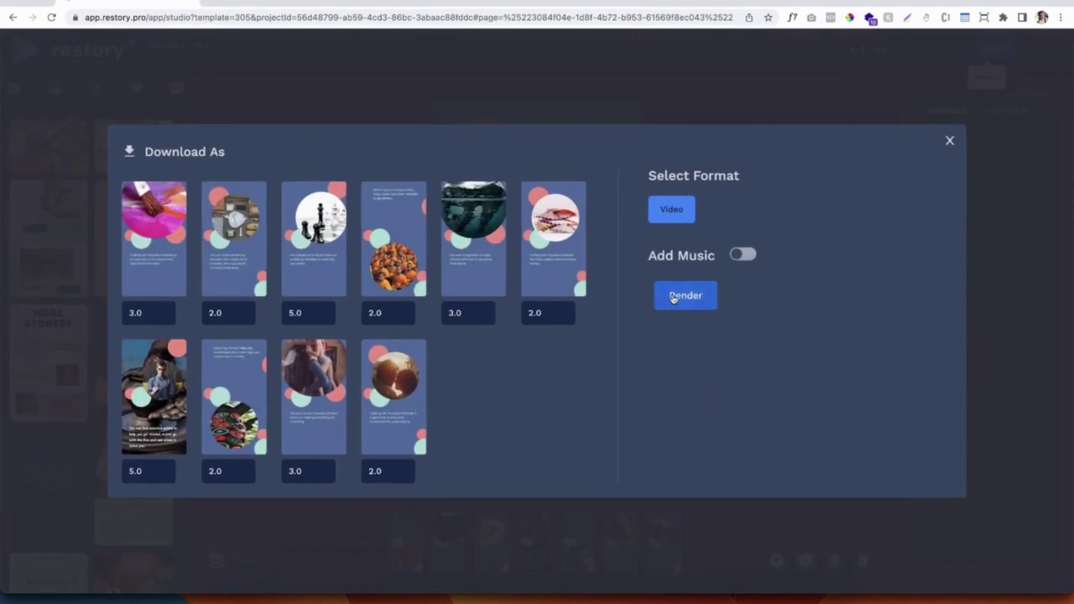
left_click(233, 313)
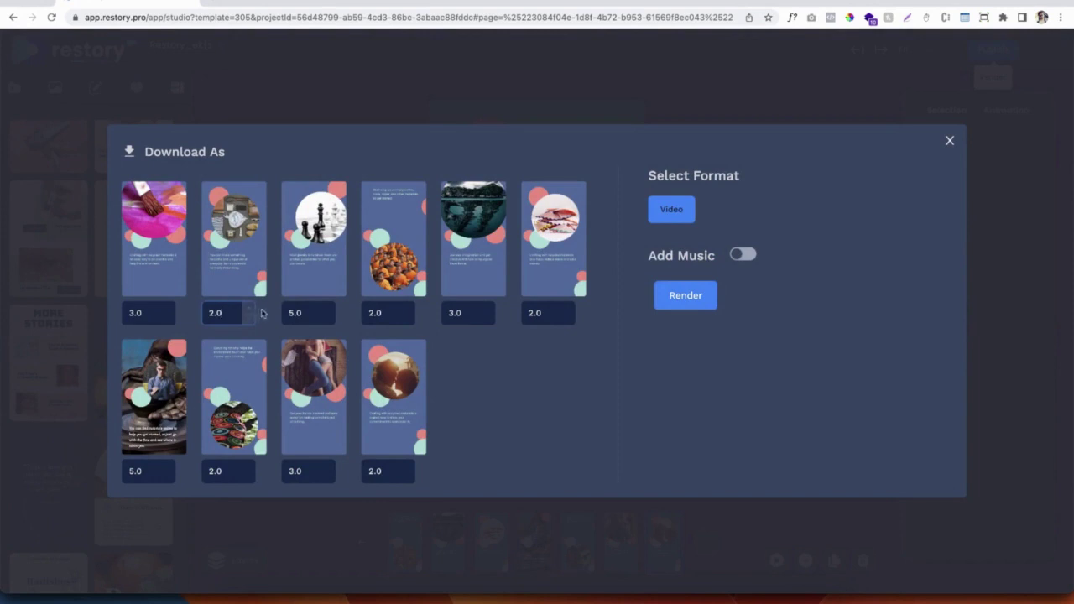
left_click(289, 312)
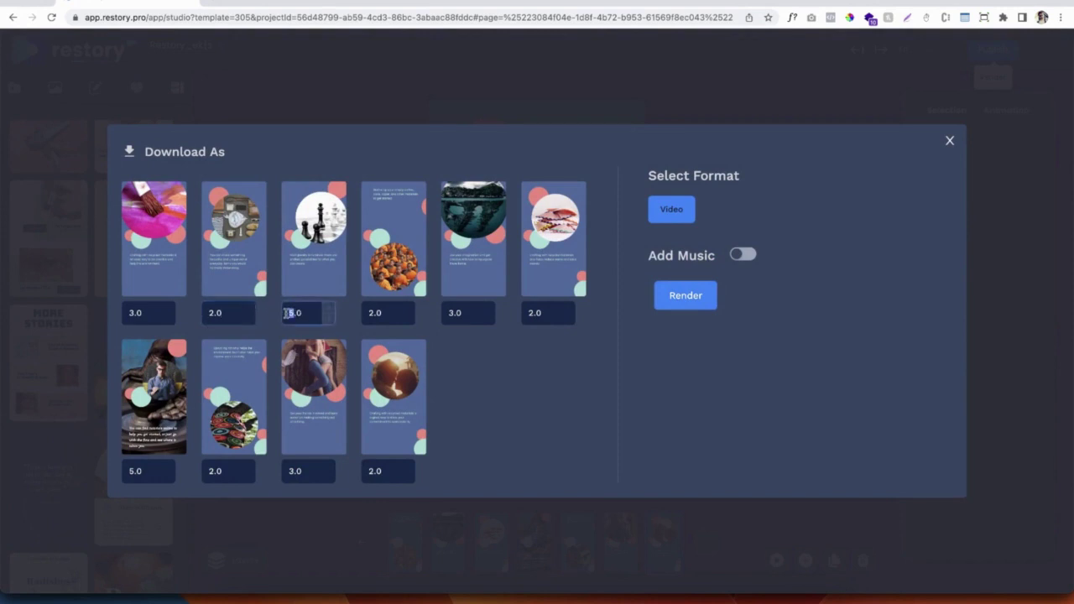
type("8")
double_click(449, 312)
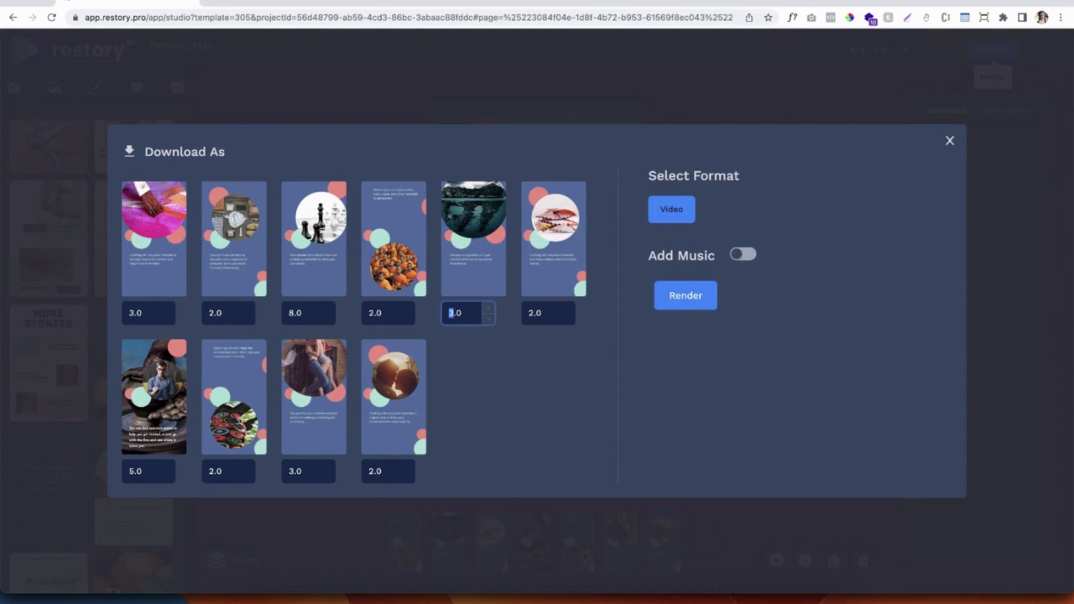
type("12")
Turn on Add Music with First Sound and start the render.
left_click(740, 256)
left_click(685, 288)
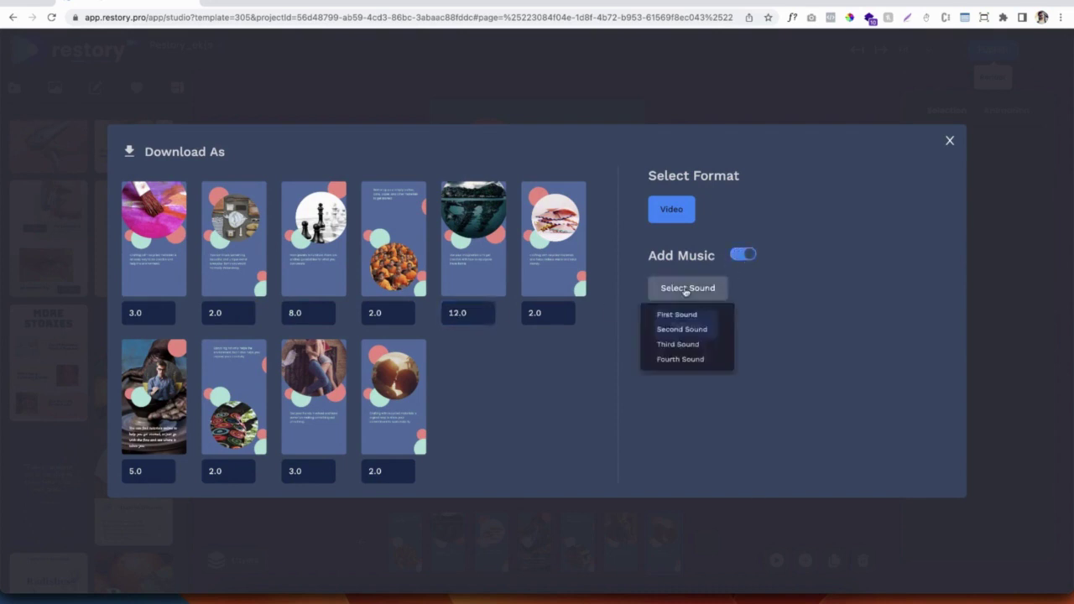
left_click(684, 318)
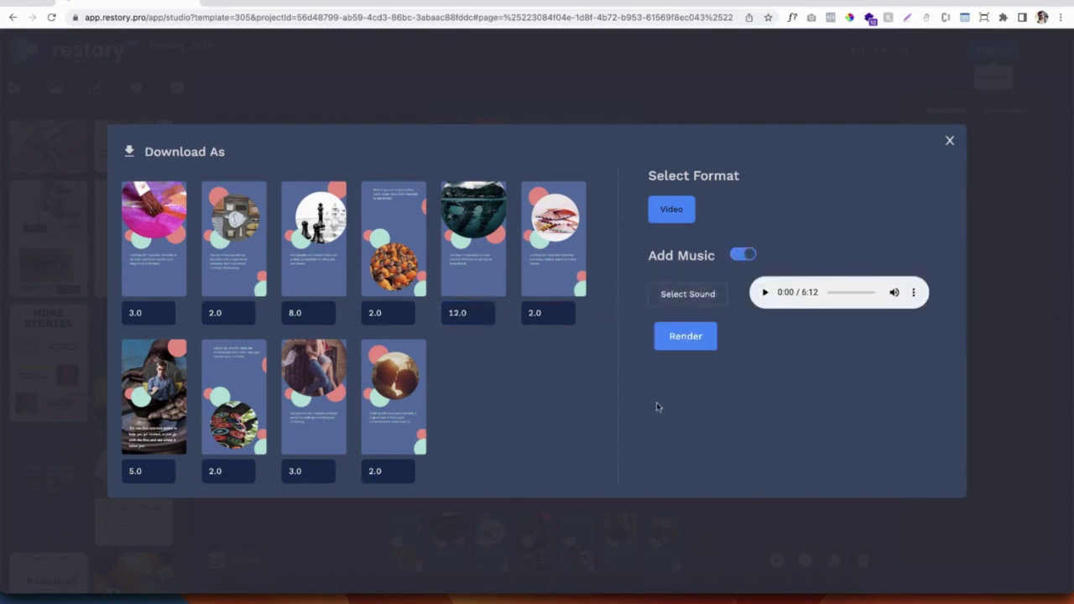
left_click(684, 337)
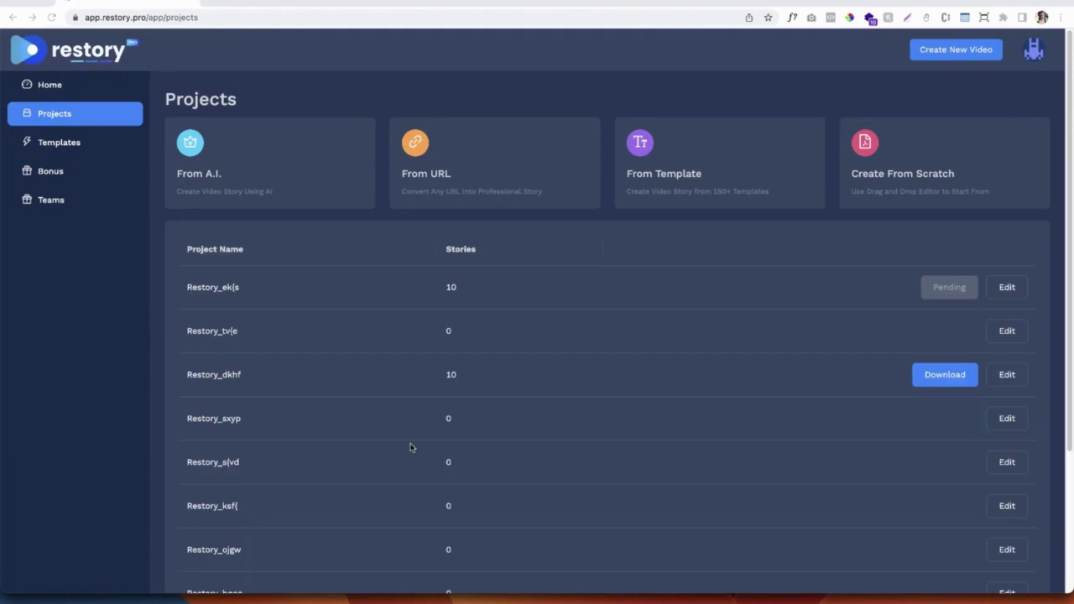
Open the rendered story project's download options on the Projects page.
left_click(933, 287)
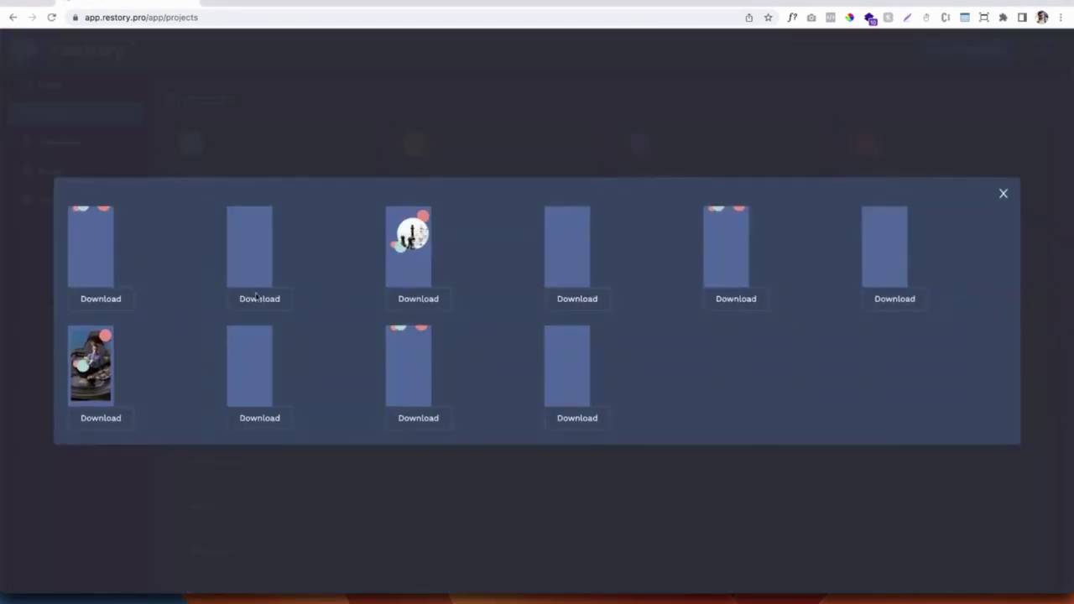